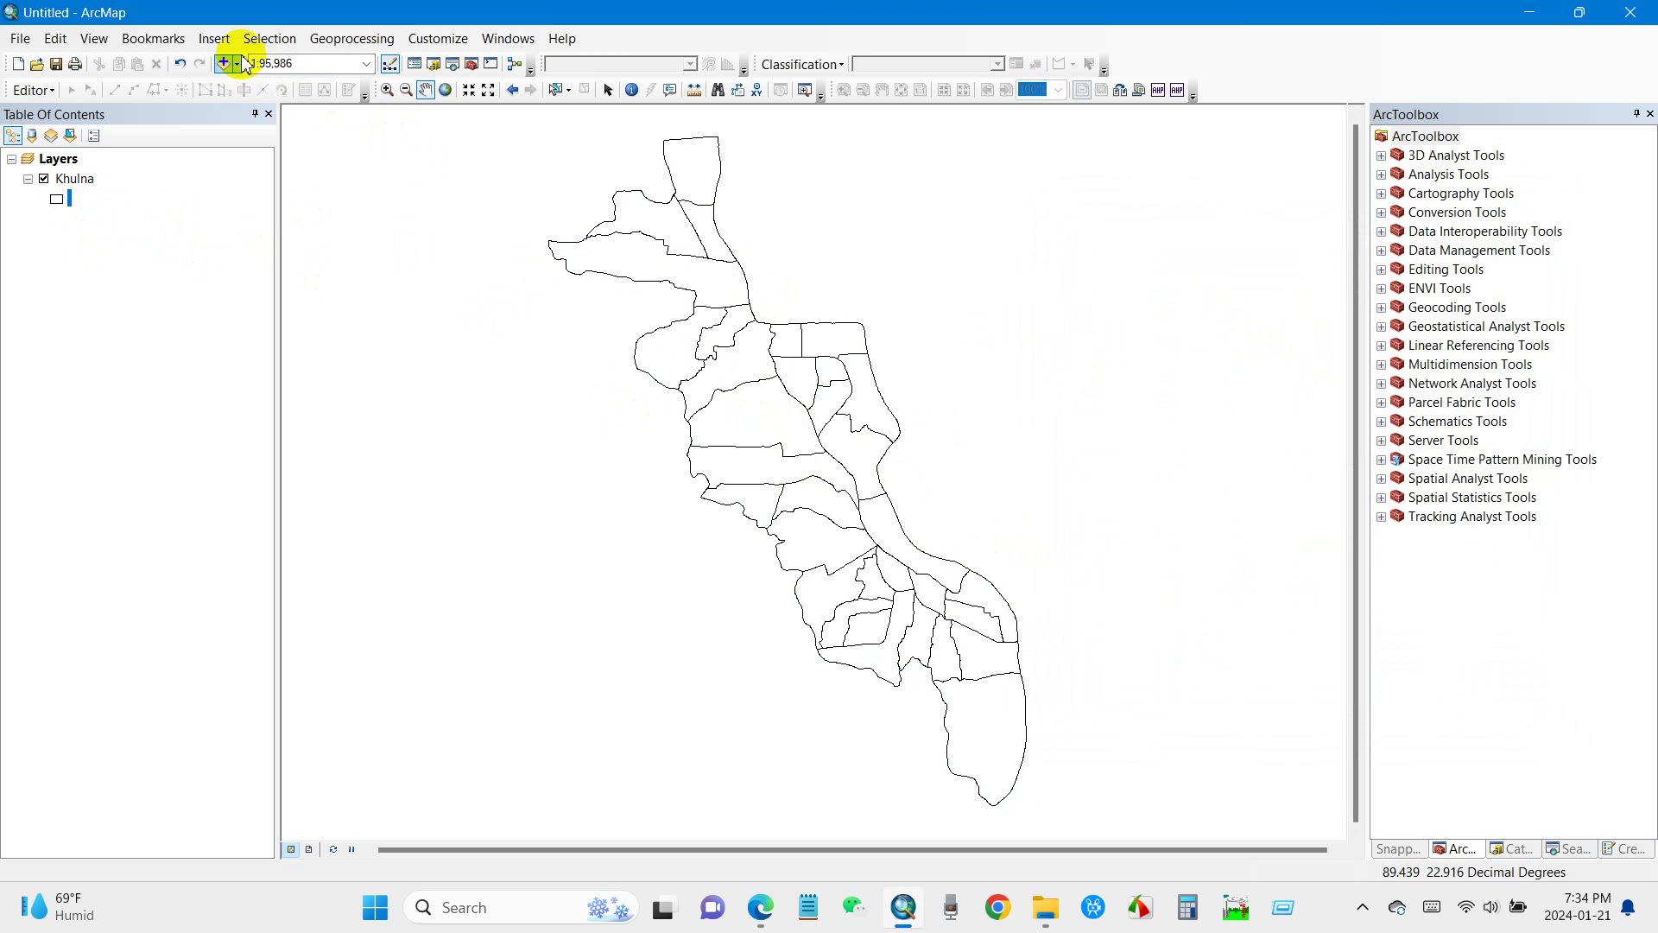
Add the Imagery basemap through Add Basemap so satellite imagery lies under the Khulna boundaries.
click(237, 64)
click(428, 262)
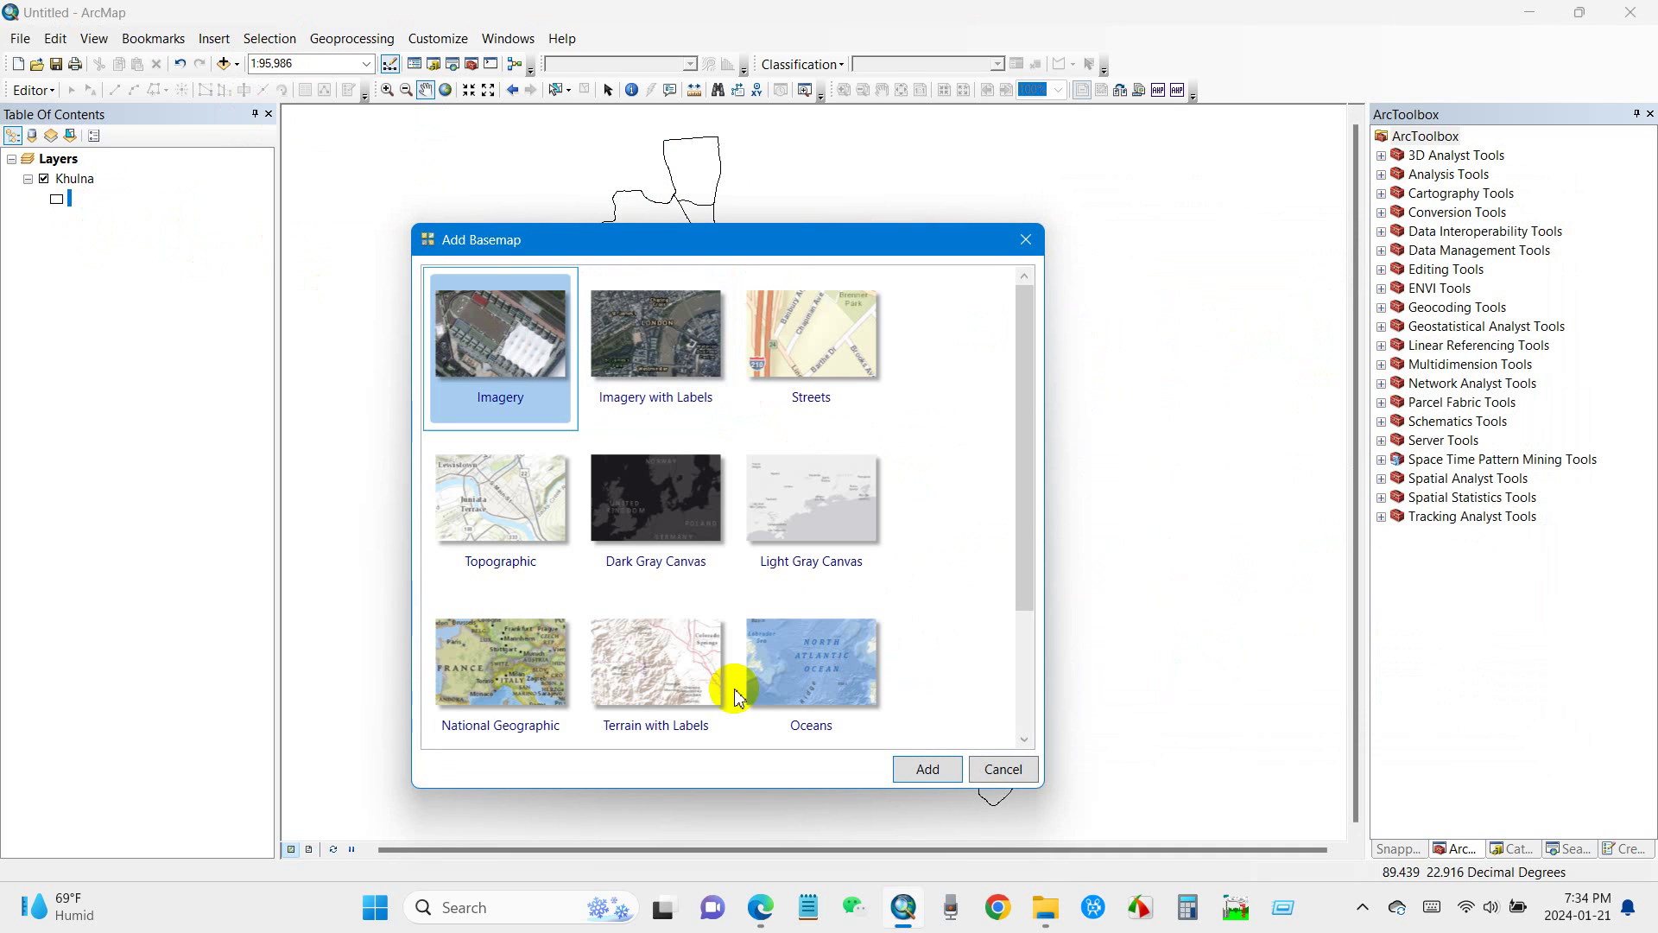
click(918, 771)
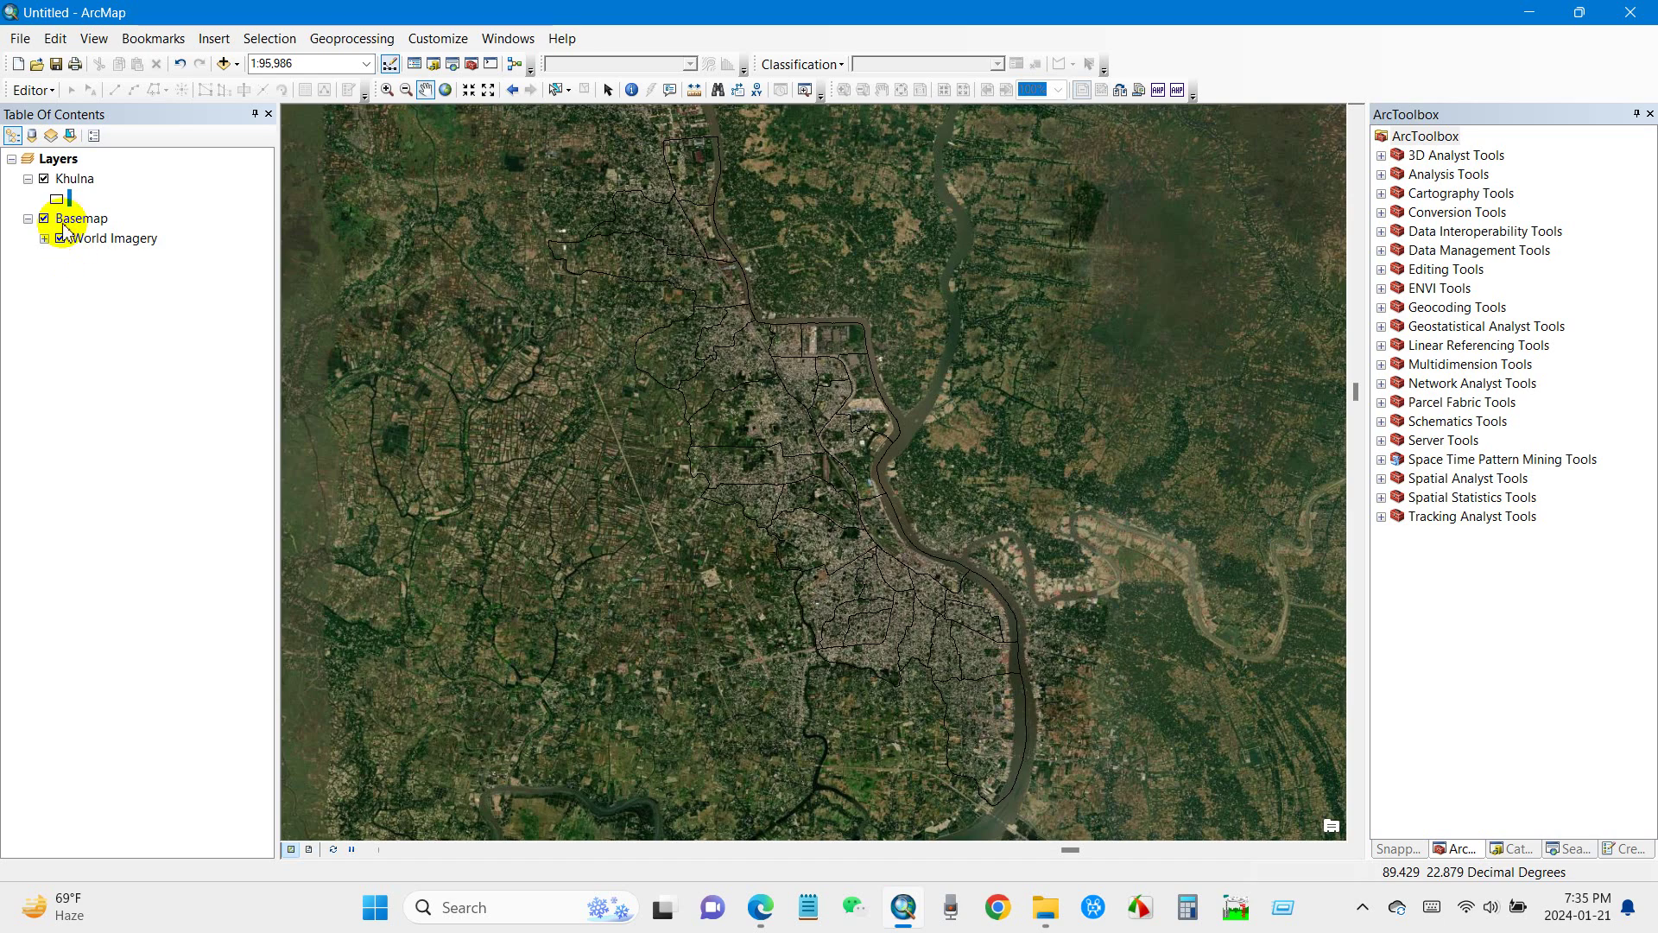
scroll(835, 551, up, 3)
Remove the Basemap layer from the Table Of Contents and switch to the Software (Essential) folder.
scroll(835, 551, up, 4)
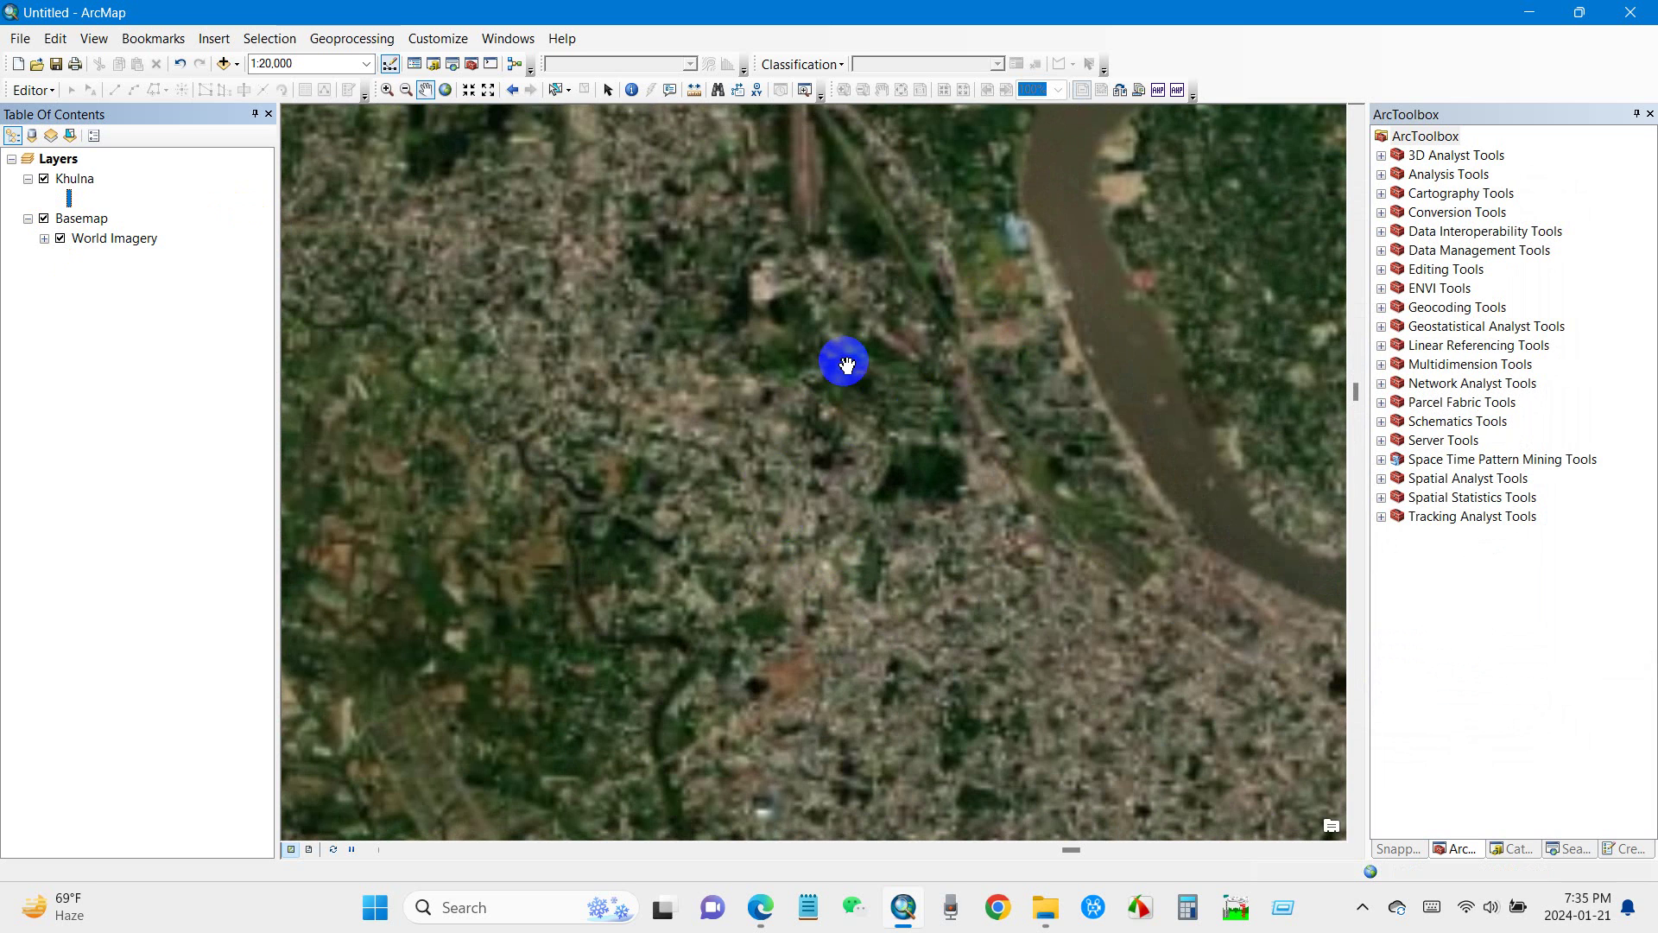
click(79, 218)
right_click(80, 218)
click(121, 319)
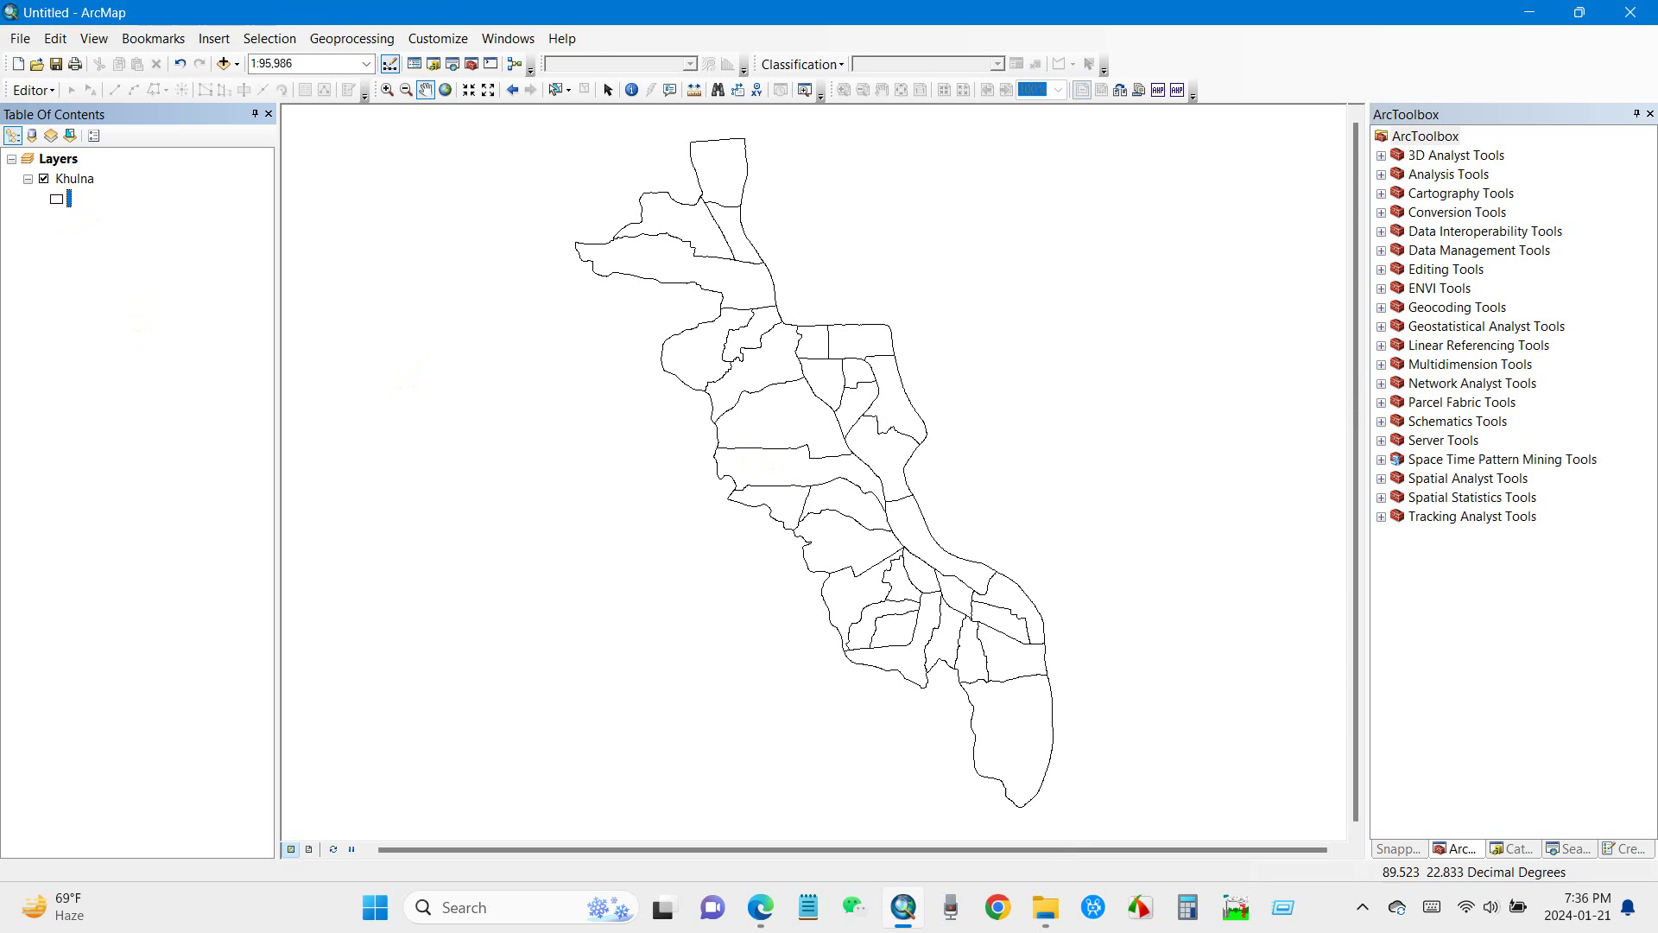
drag(788, 485, 785, 488)
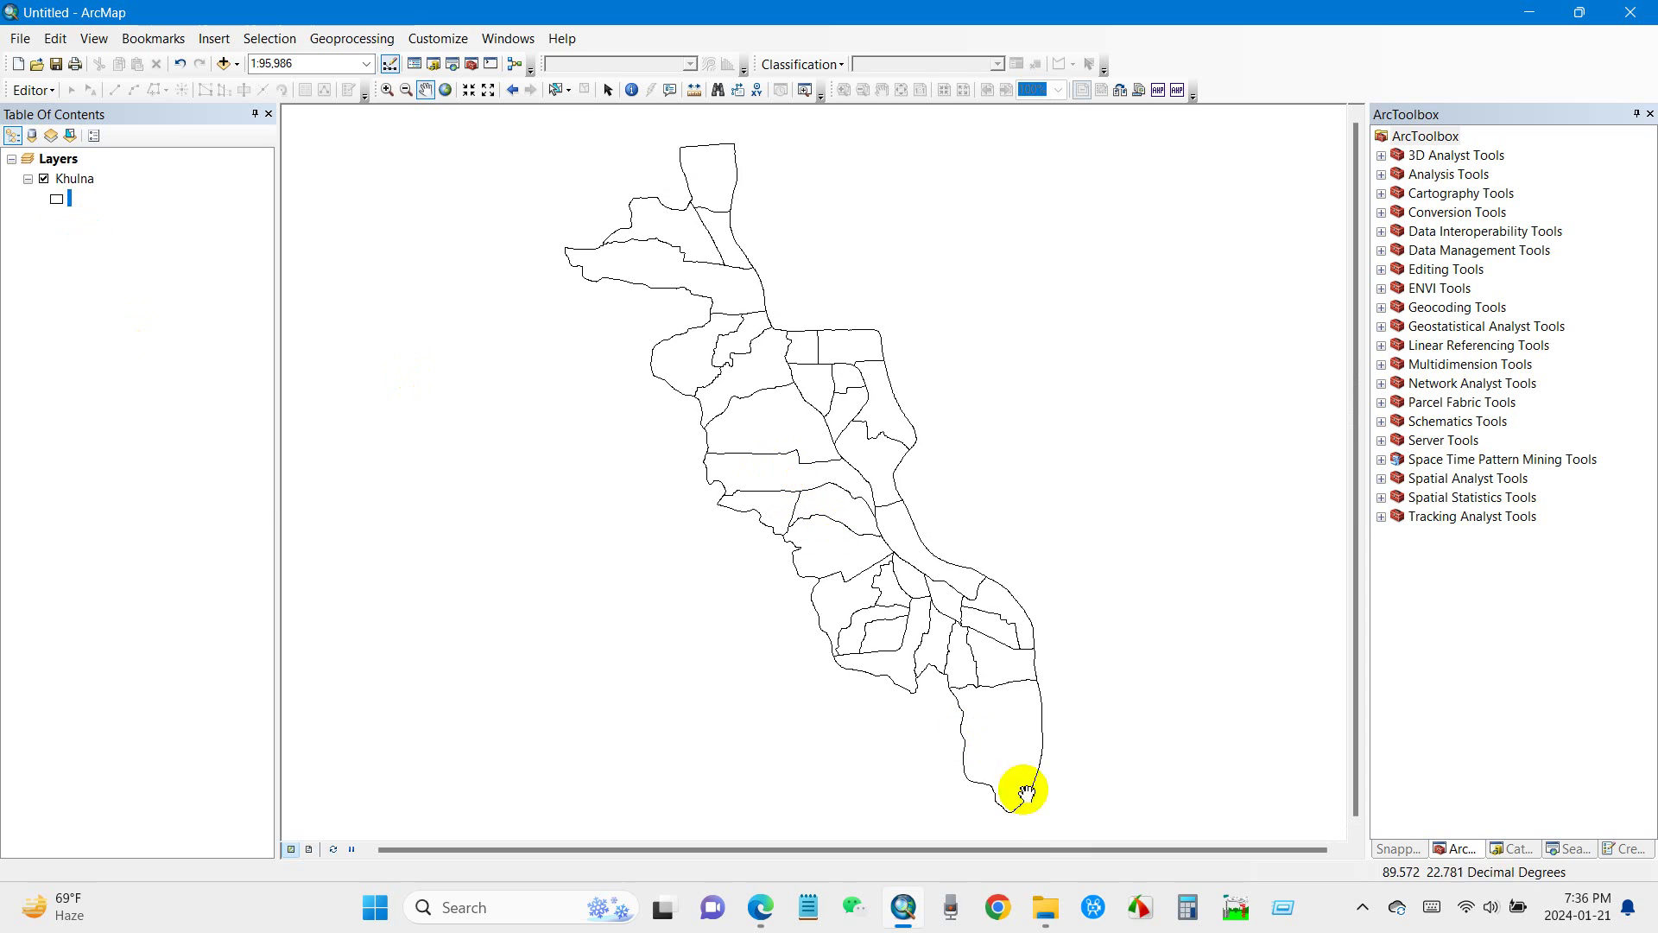
click(1050, 911)
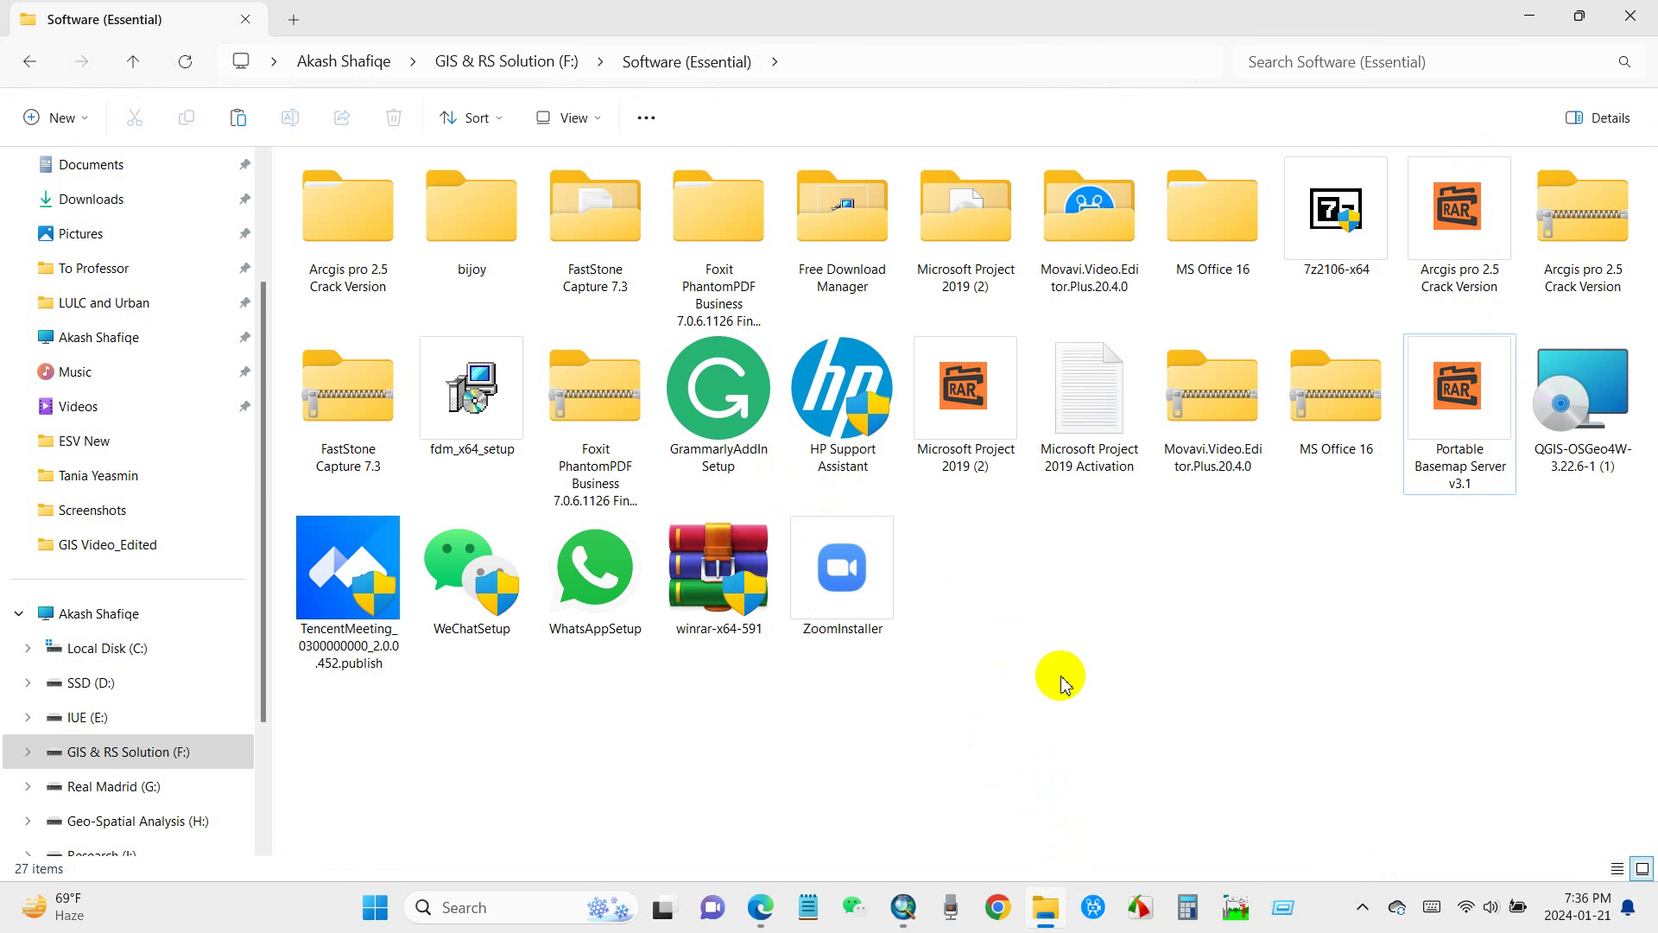
Extract All of the Portable Basemap Server v3.1 archive into its suggested folder.
click(1459, 474)
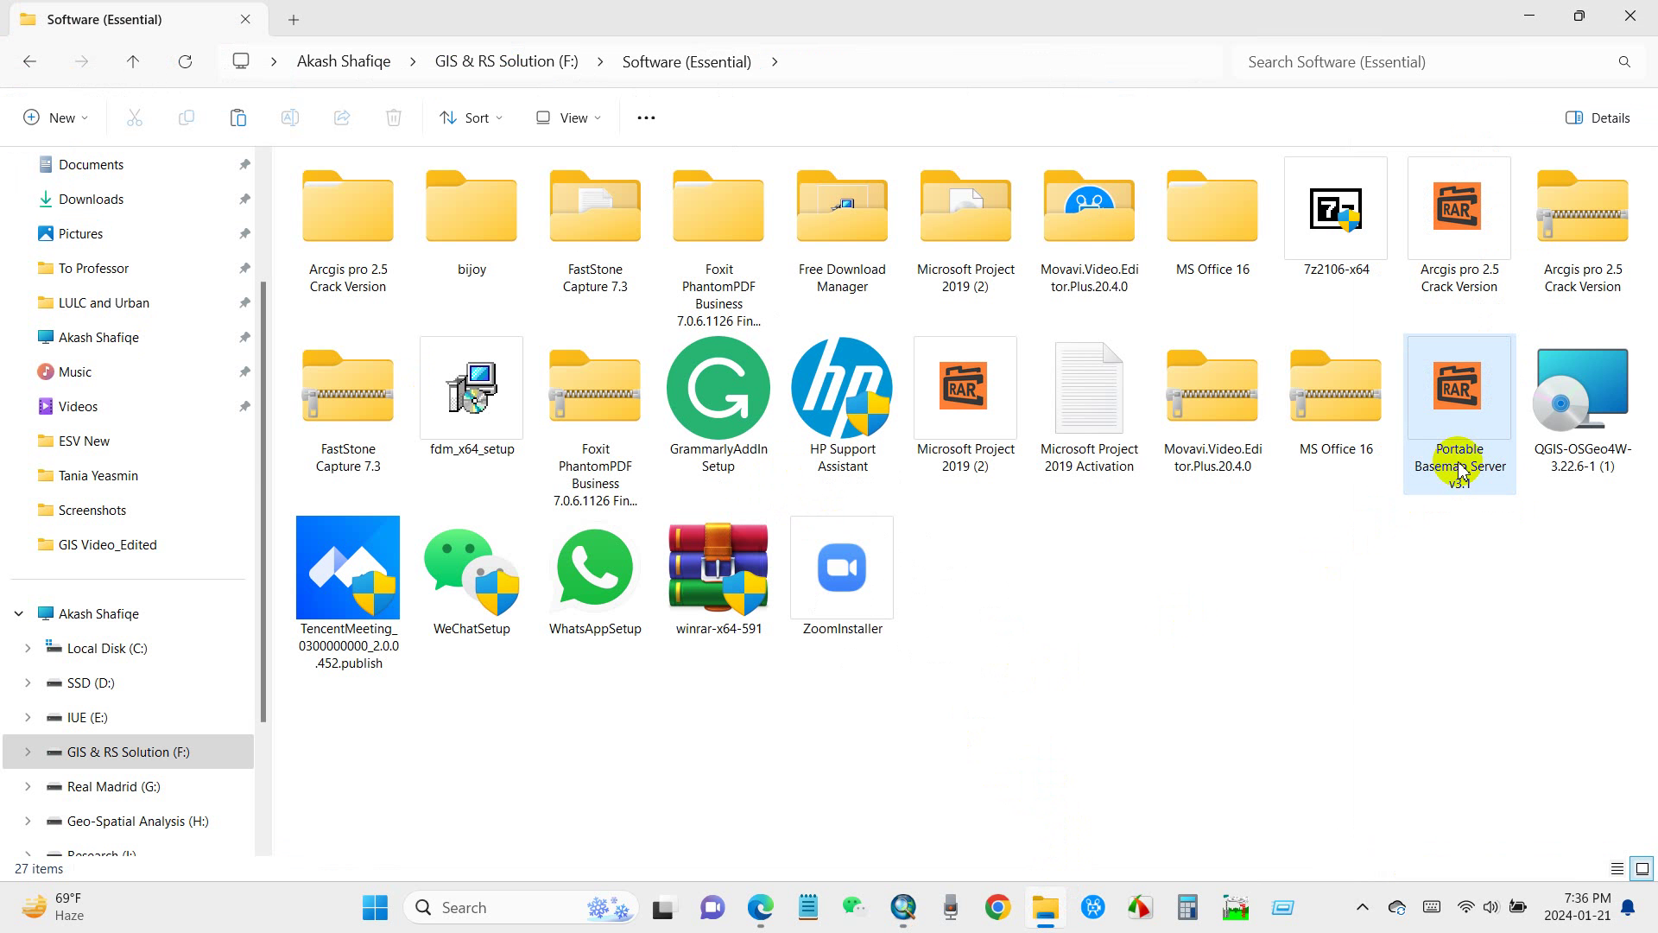
click(1458, 471)
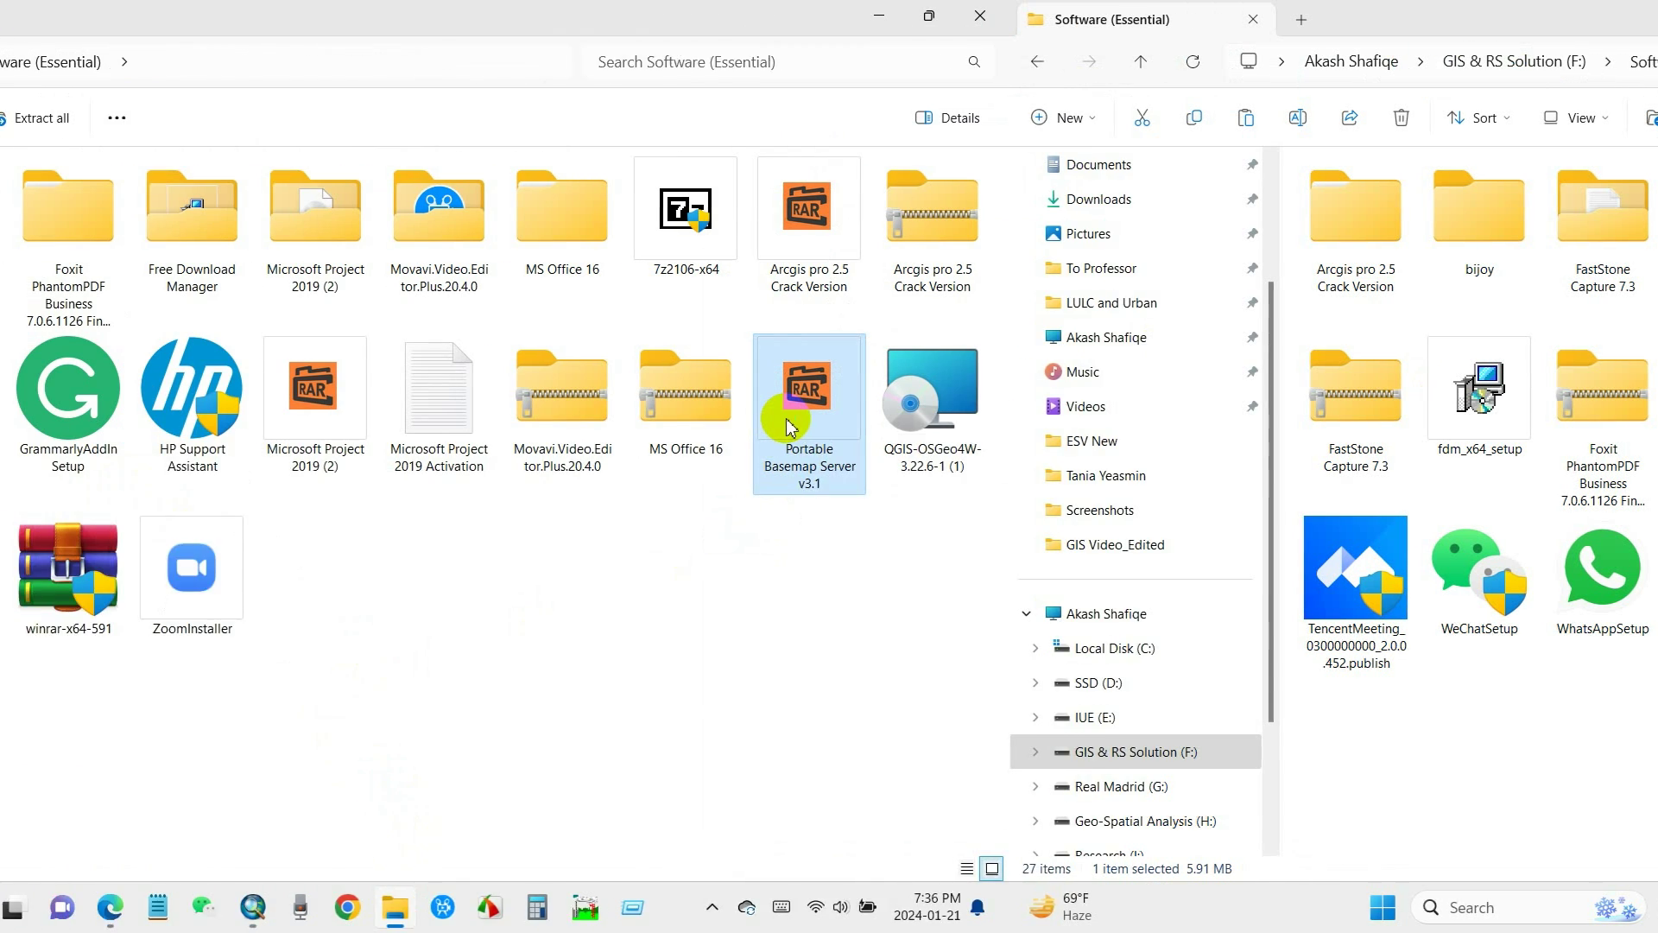
right_click(1175, 425)
click(1217, 427)
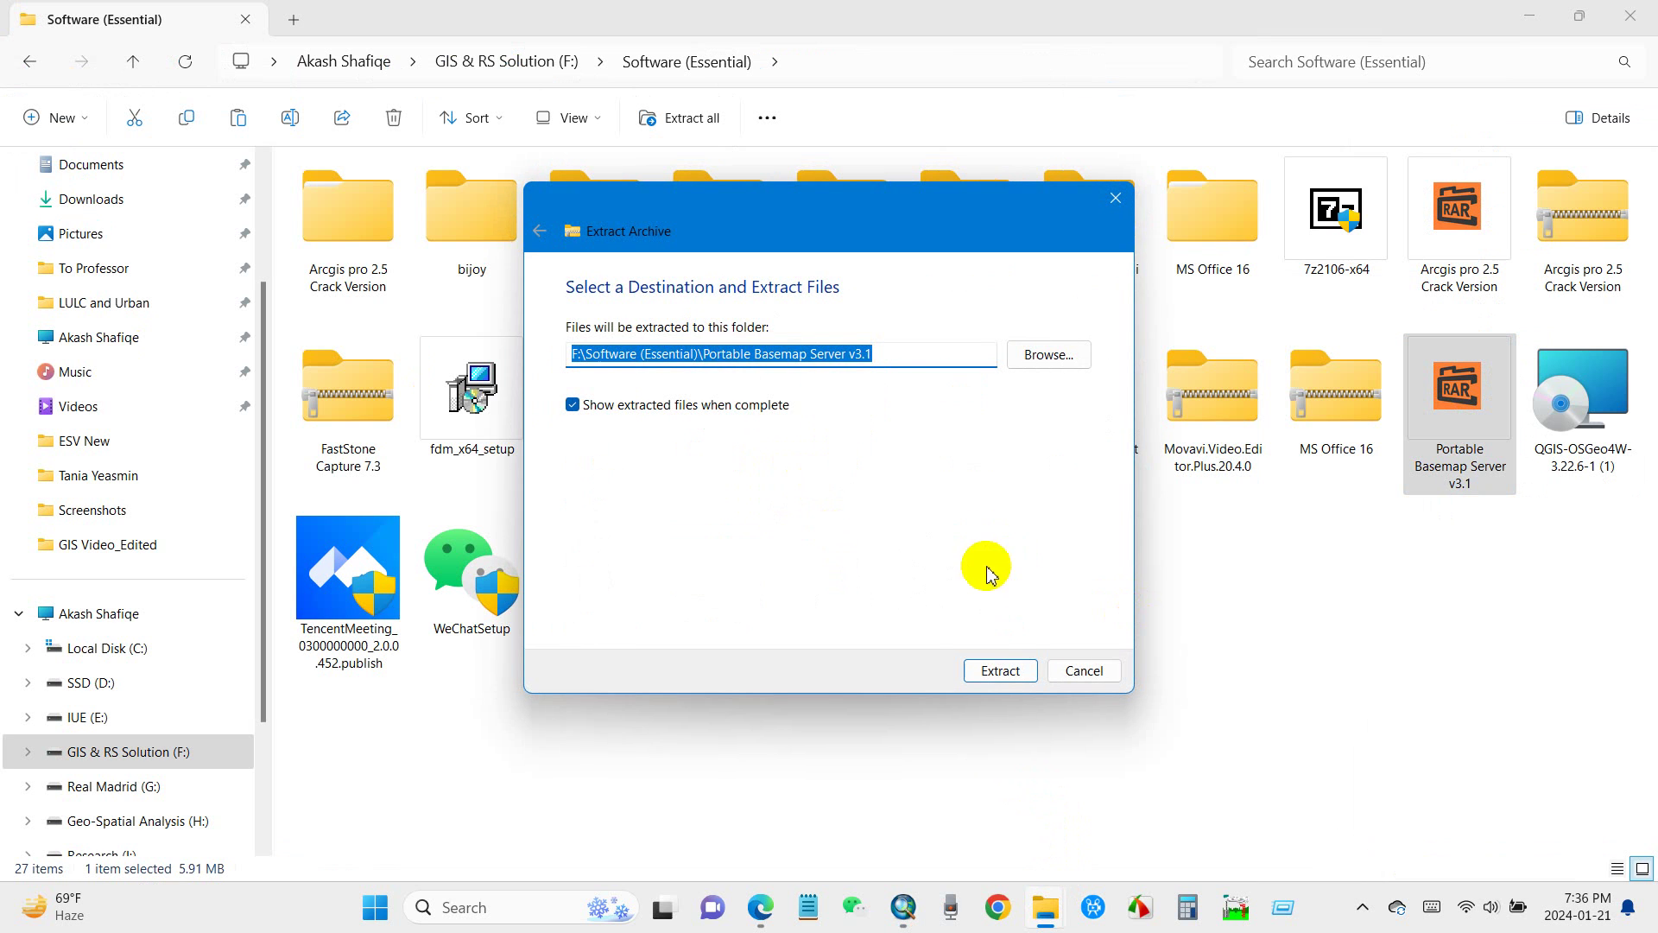
click(1000, 670)
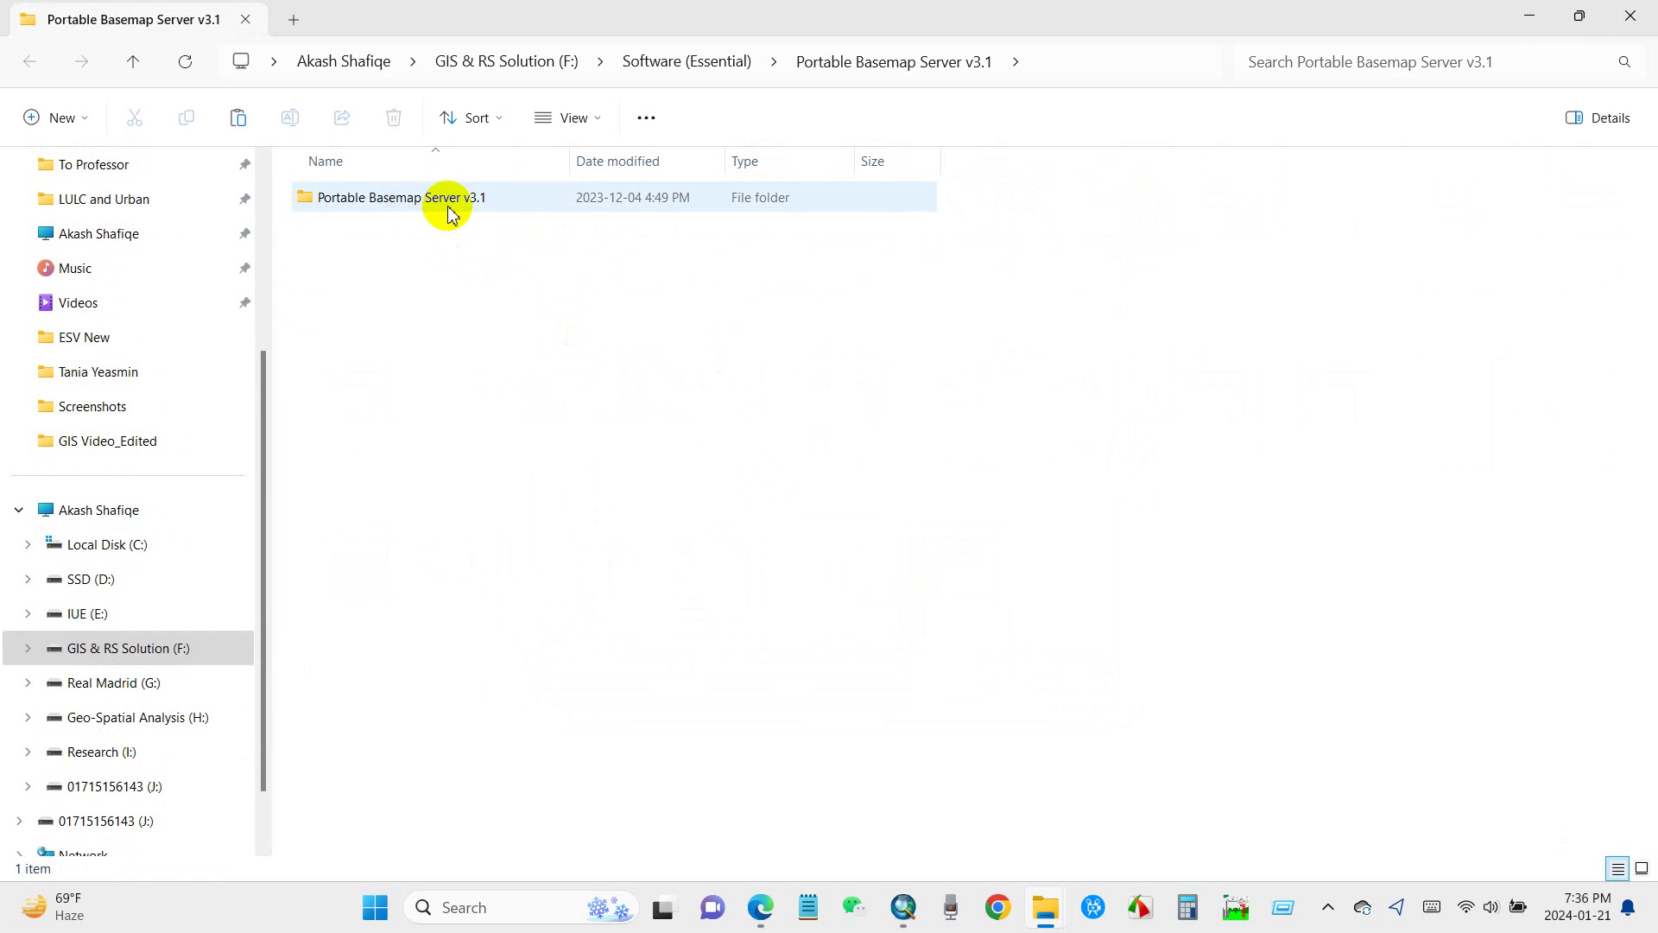
Open the inner Portable Basemap Server v3.1 folder and run PortableBasemapServer as administrator.
double_click(411, 200)
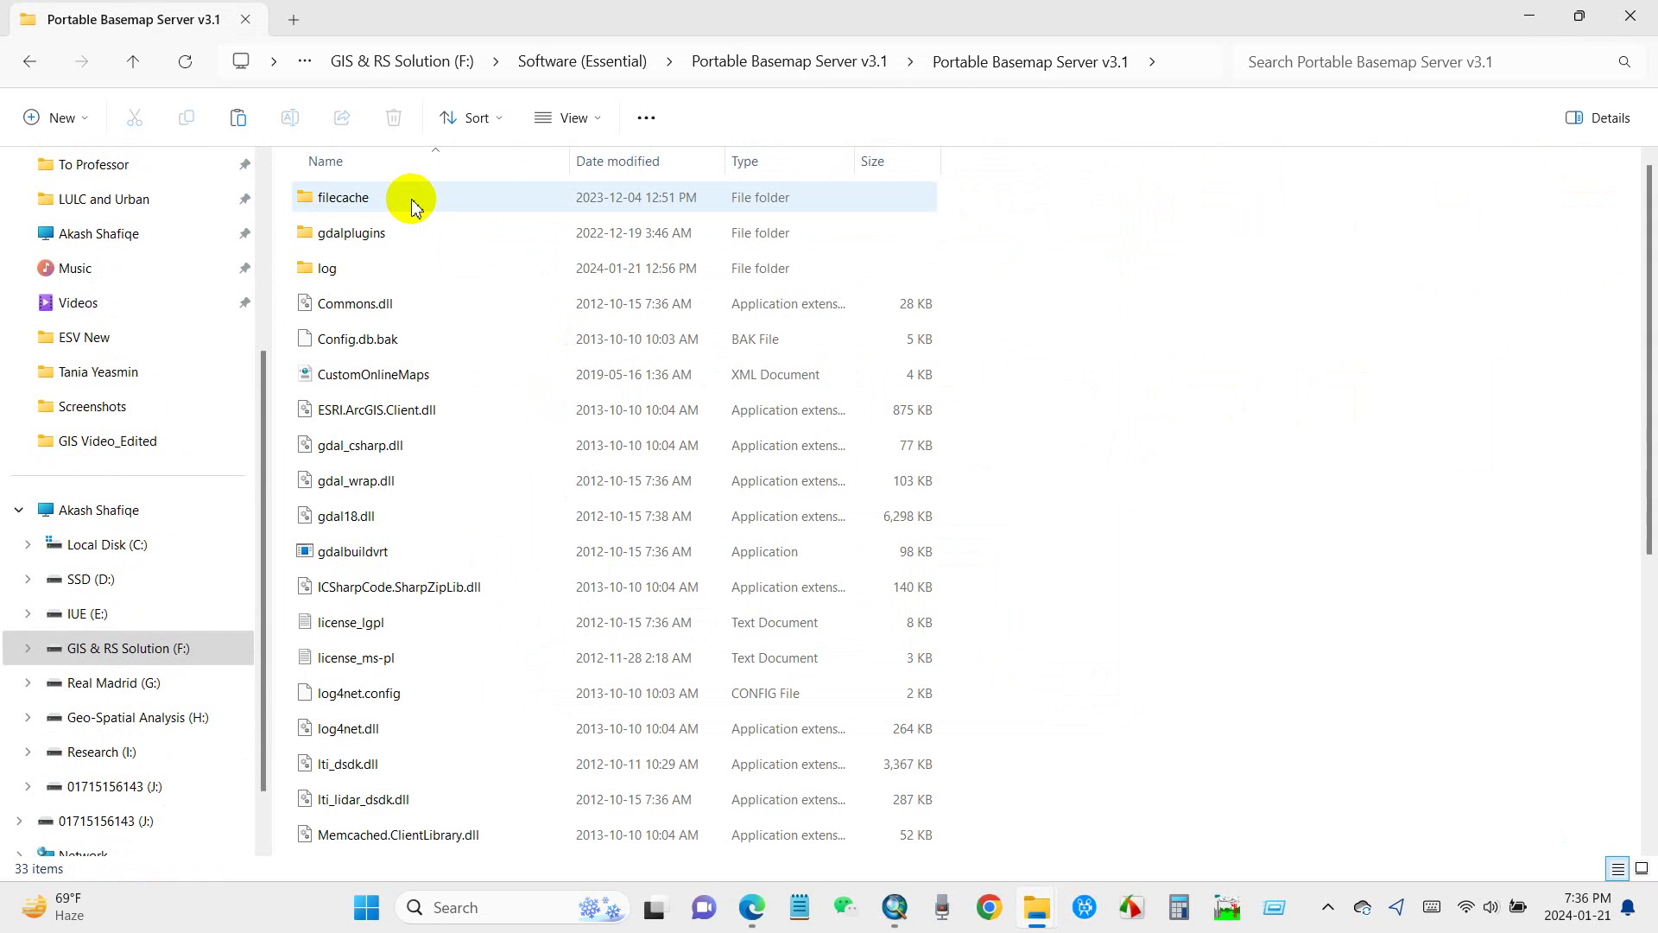
scroll(402, 285, down, 5)
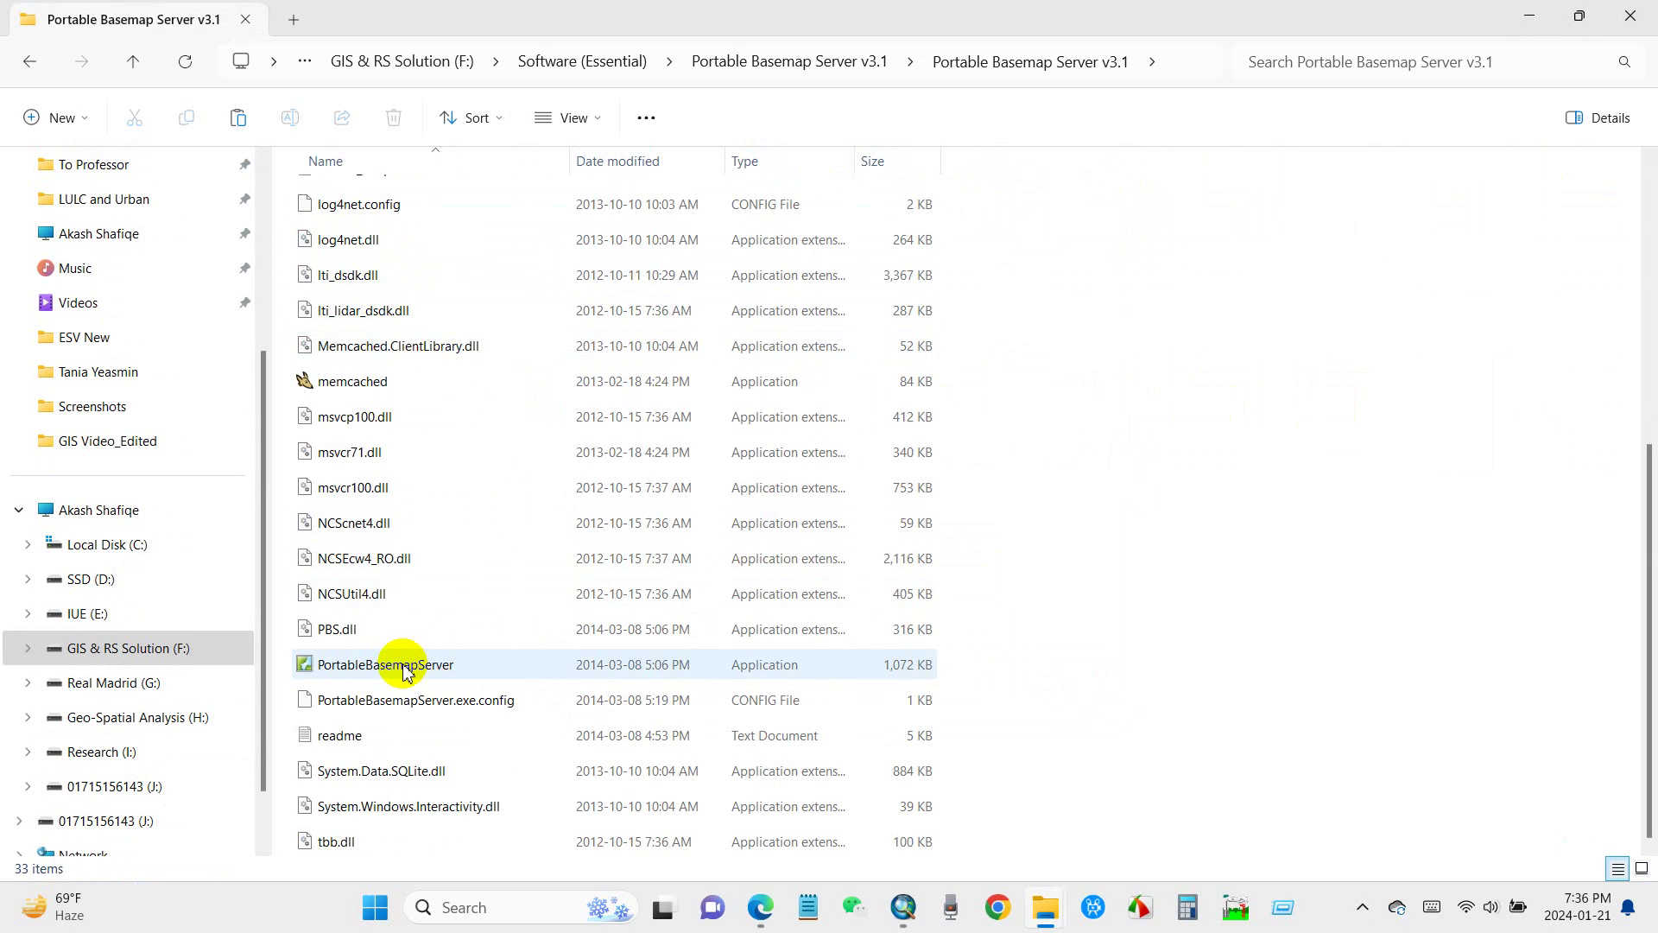
click(390, 672)
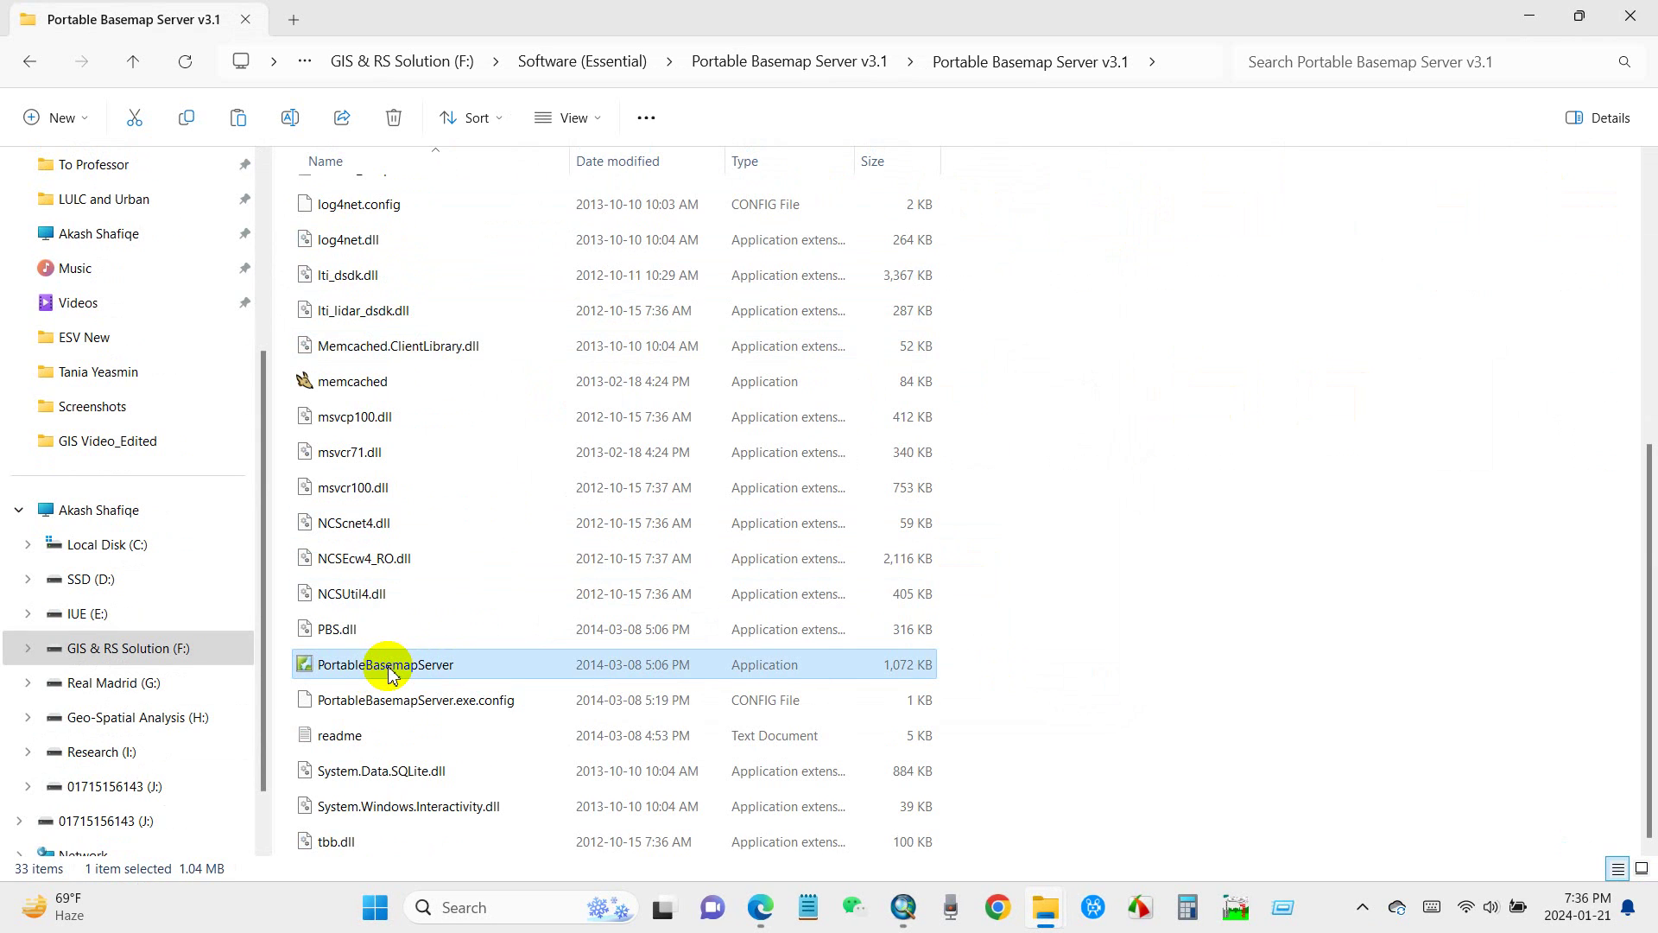
right_click(390, 672)
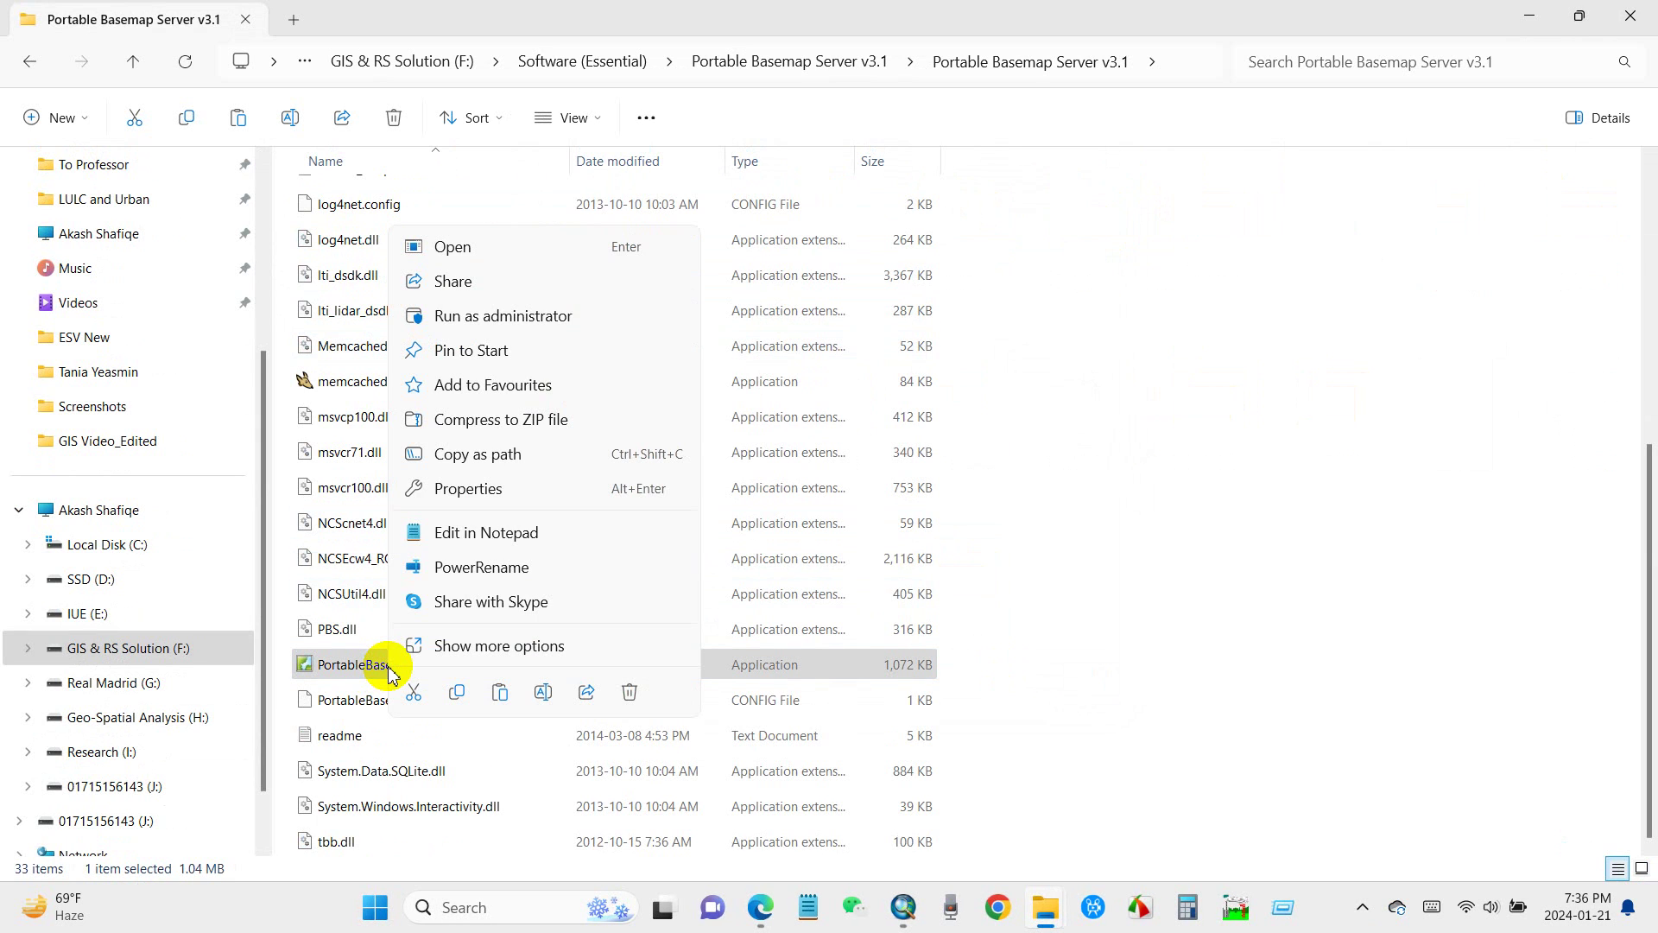
click(478, 319)
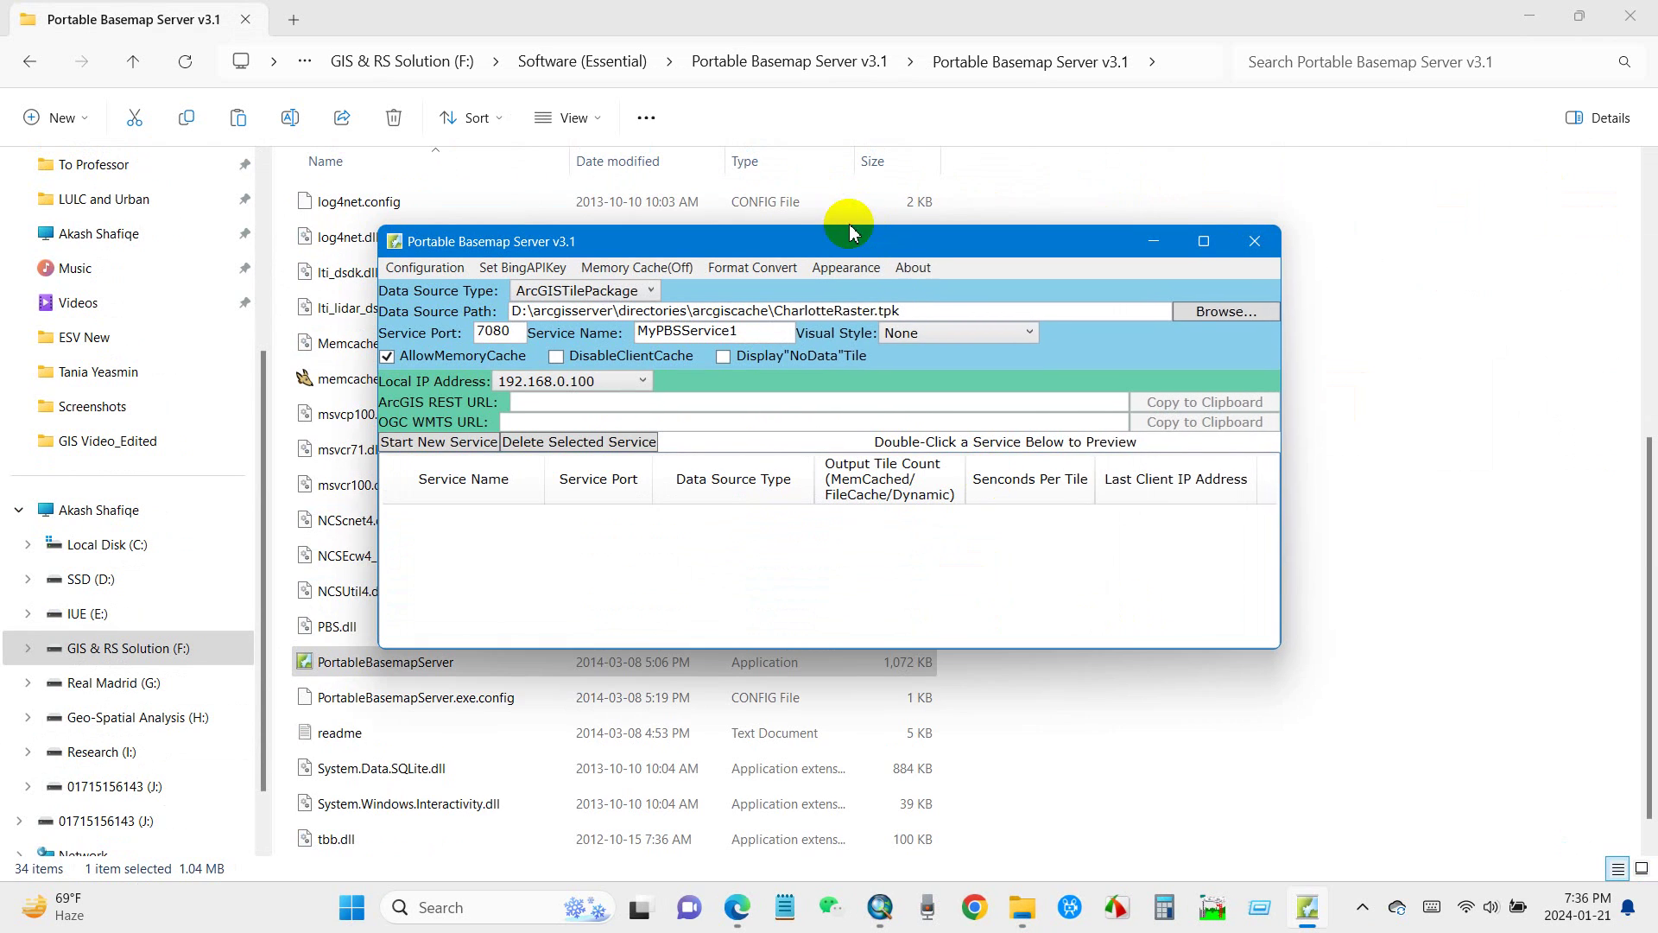
Pick GoogleHybrid from the end of the Data Source Type list, naming the service GoogleHybrid on port 7080.
drag(851, 231, 855, 169)
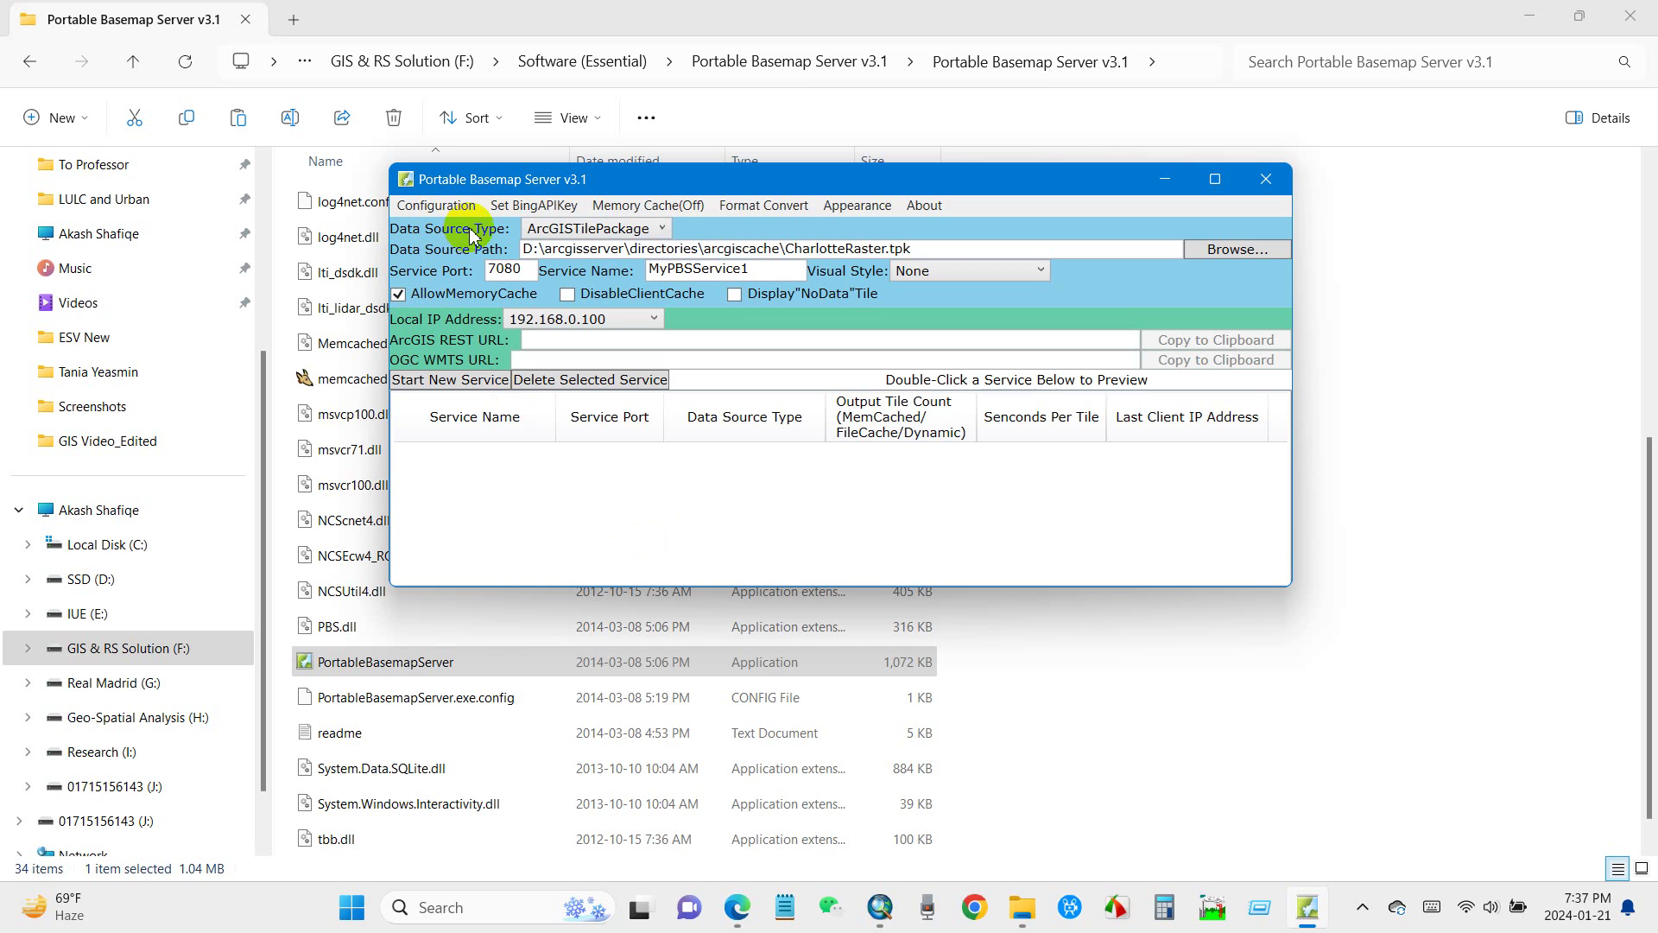
click(662, 230)
drag(718, 314, 720, 259)
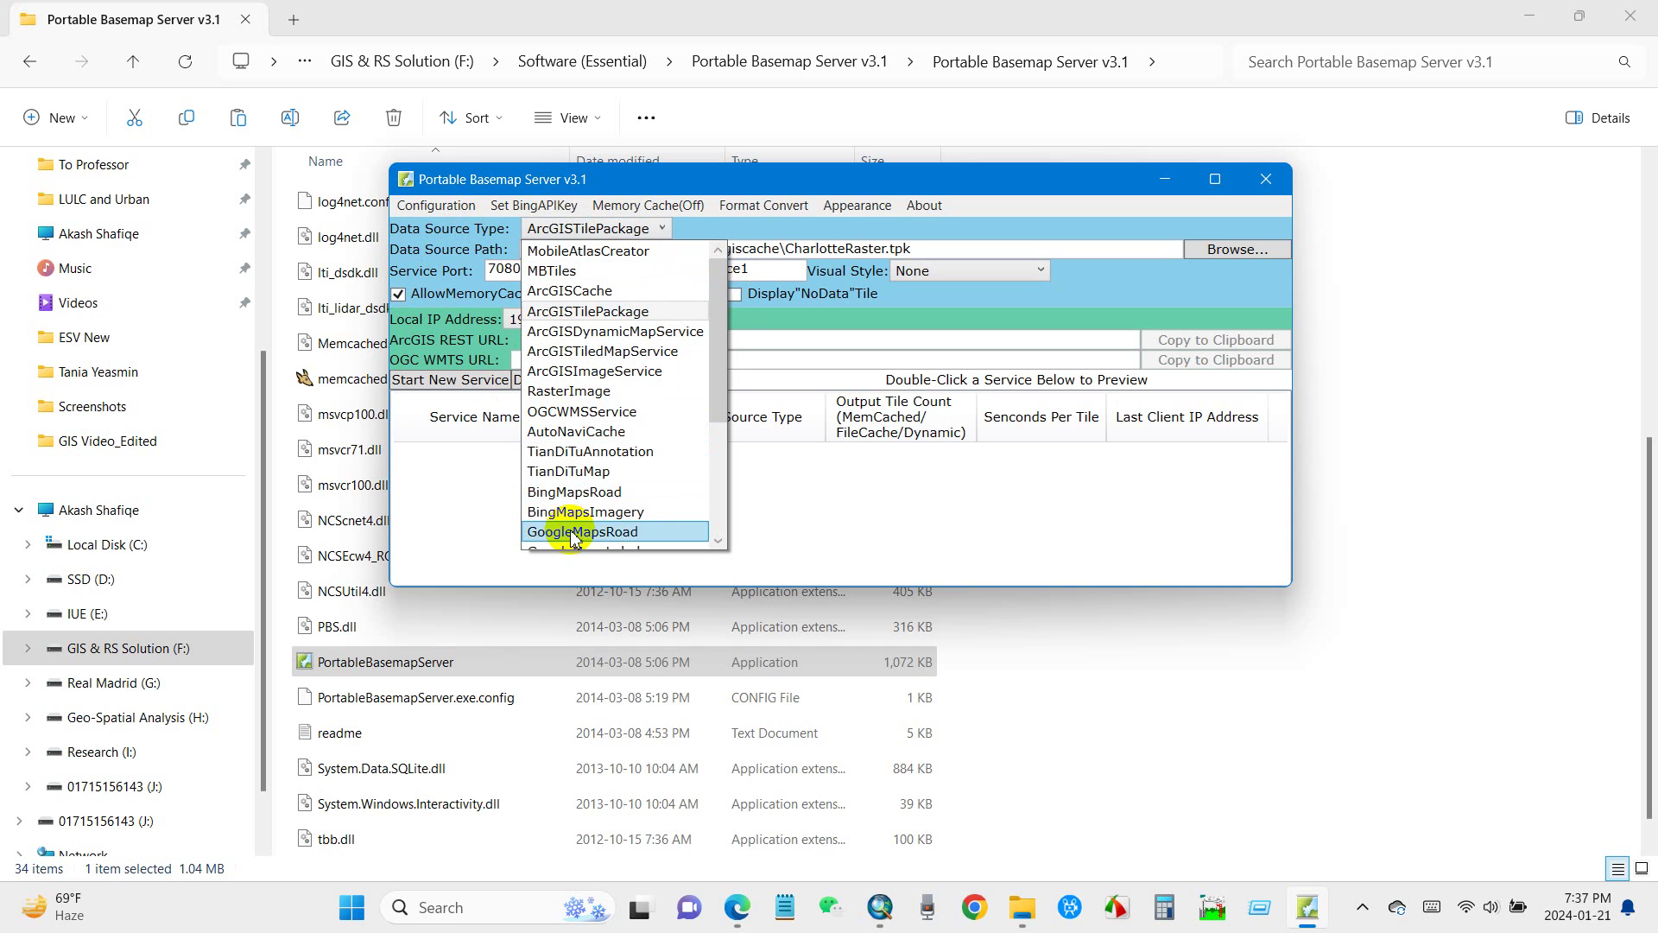
drag(717, 406, 715, 528)
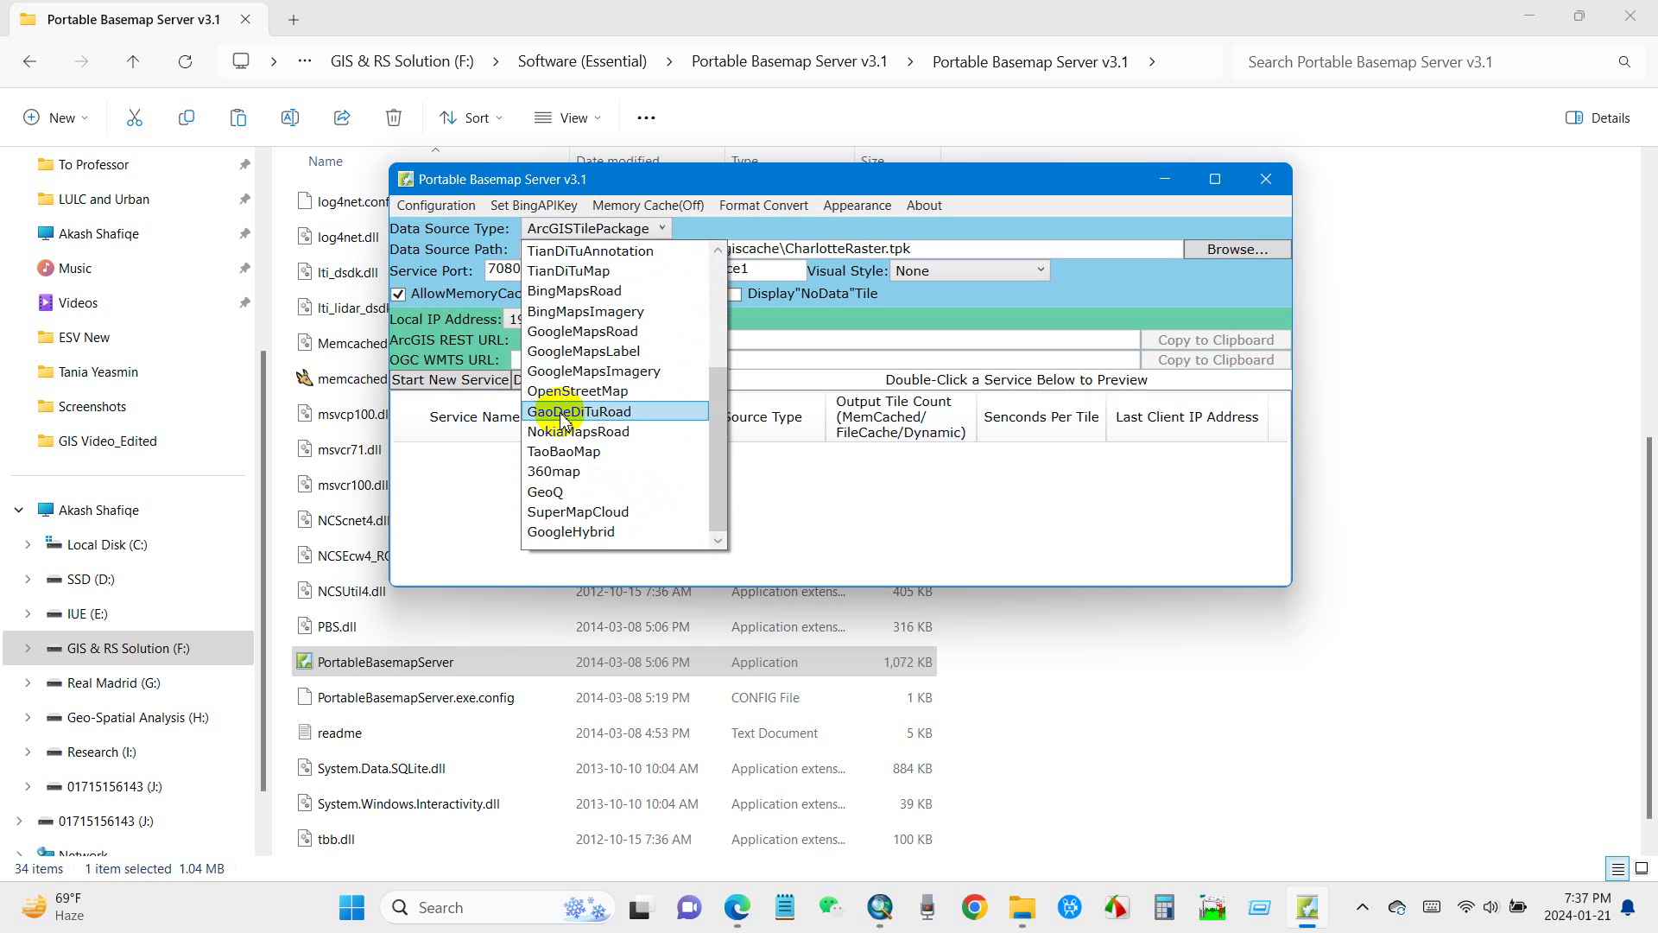
click(572, 531)
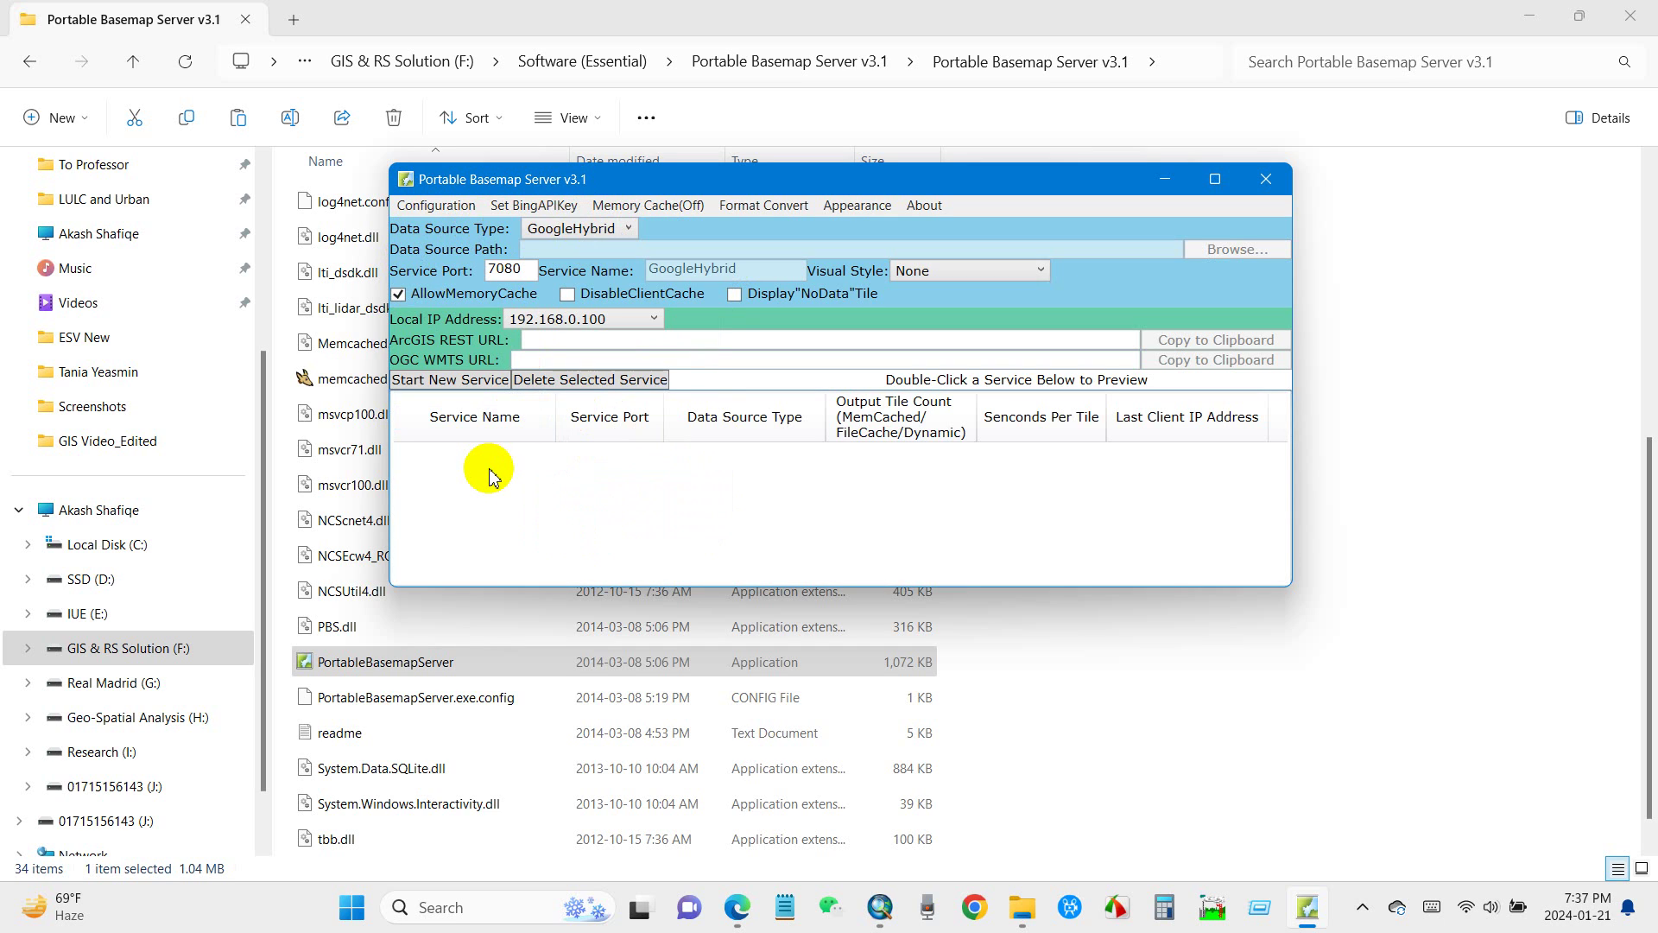
Start the GoogleHybrid service past the test-only warning and copy its OGC WMTS URL to the clipboard.
click(456, 385)
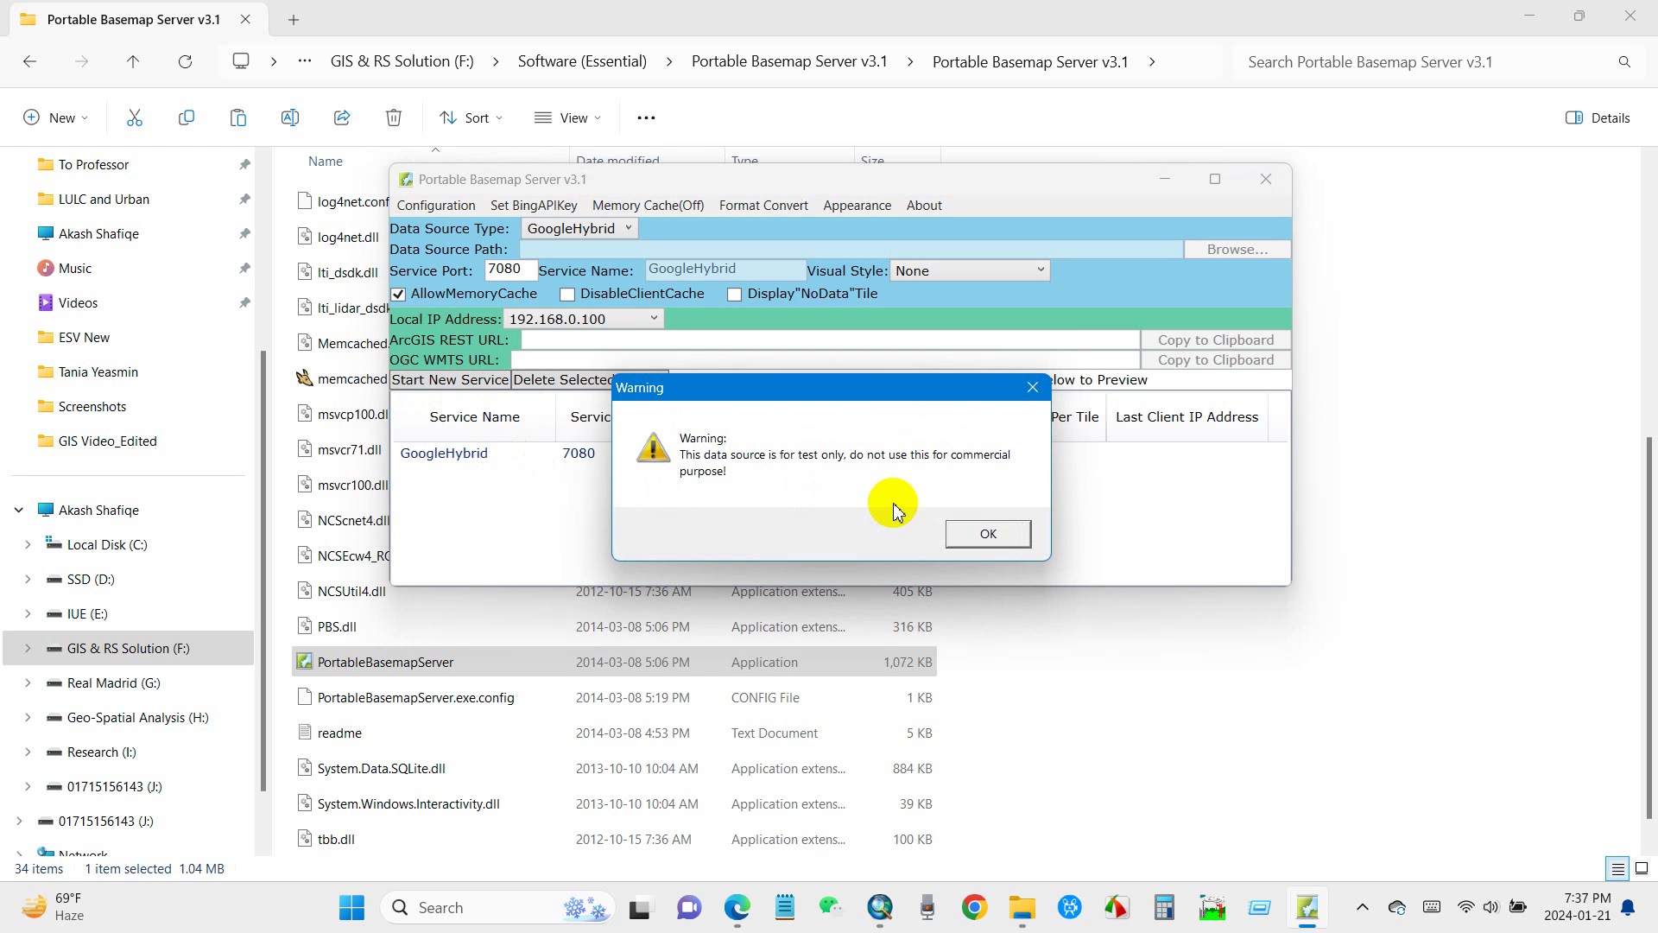
click(985, 528)
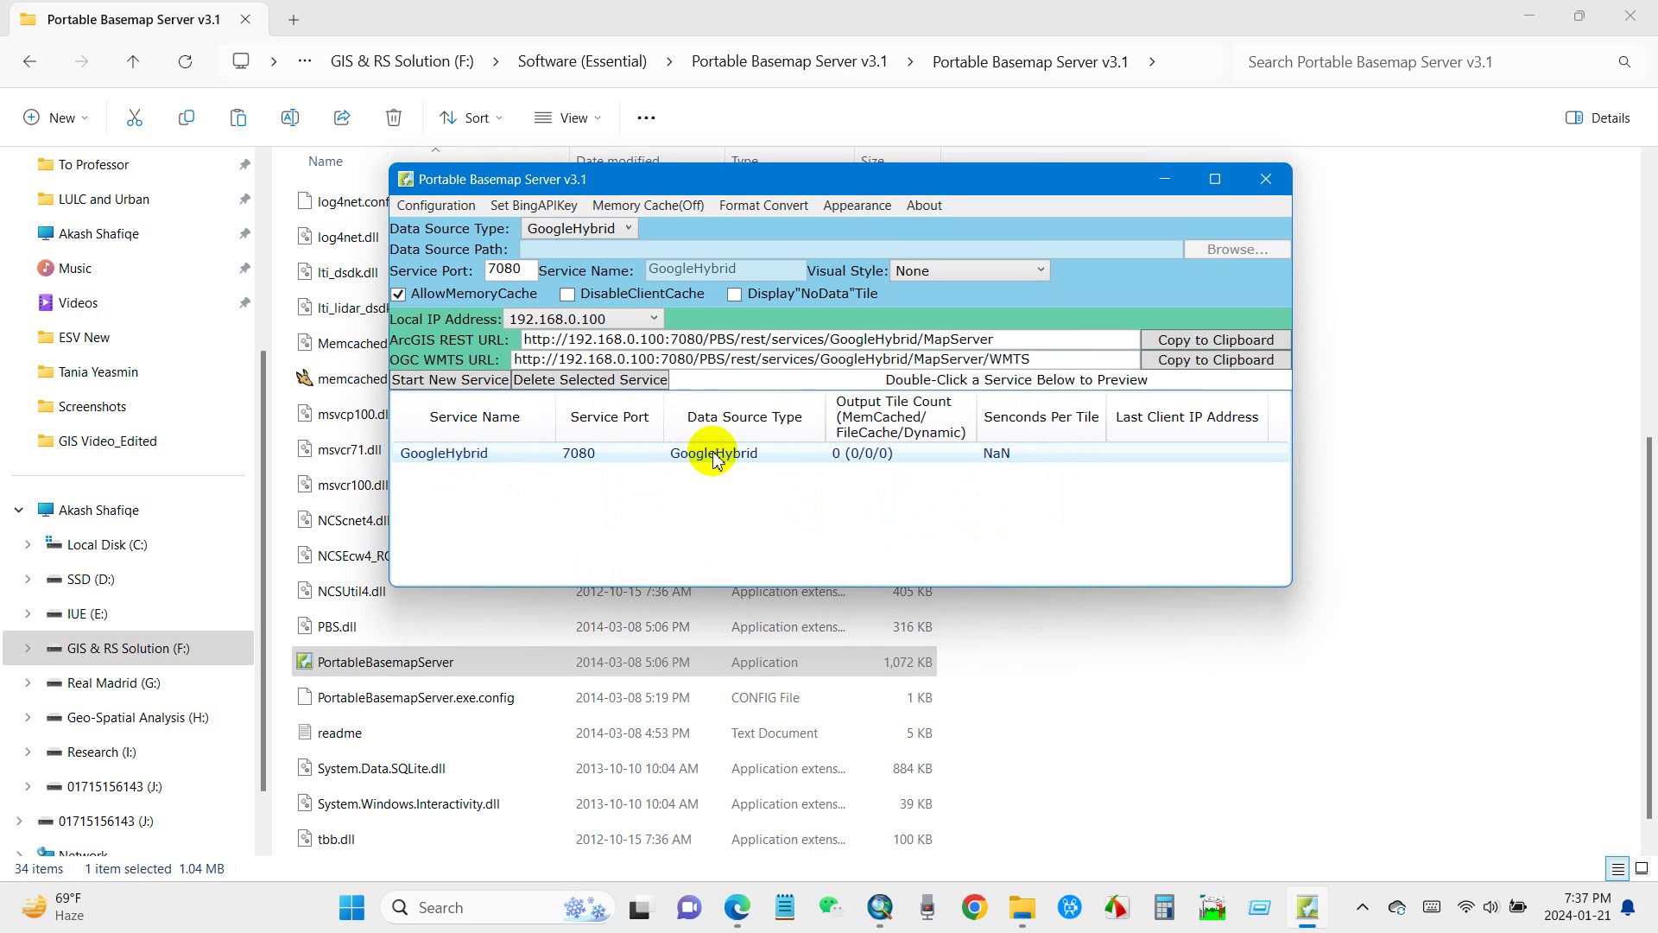
click(487, 456)
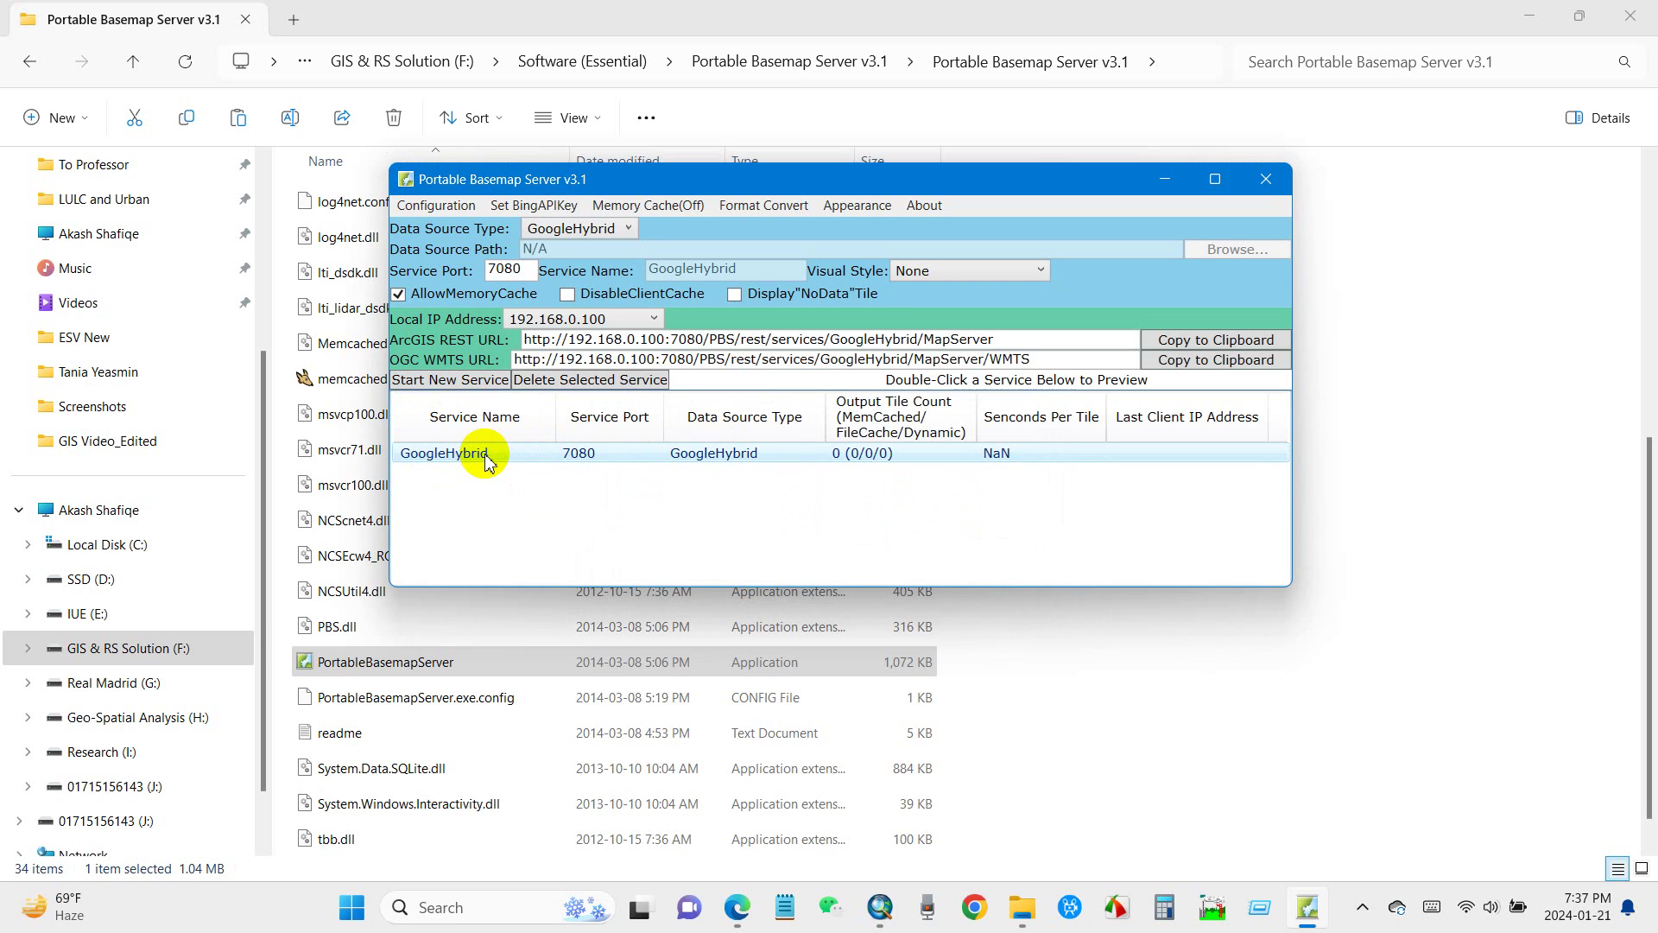
click(1165, 364)
click(1191, 363)
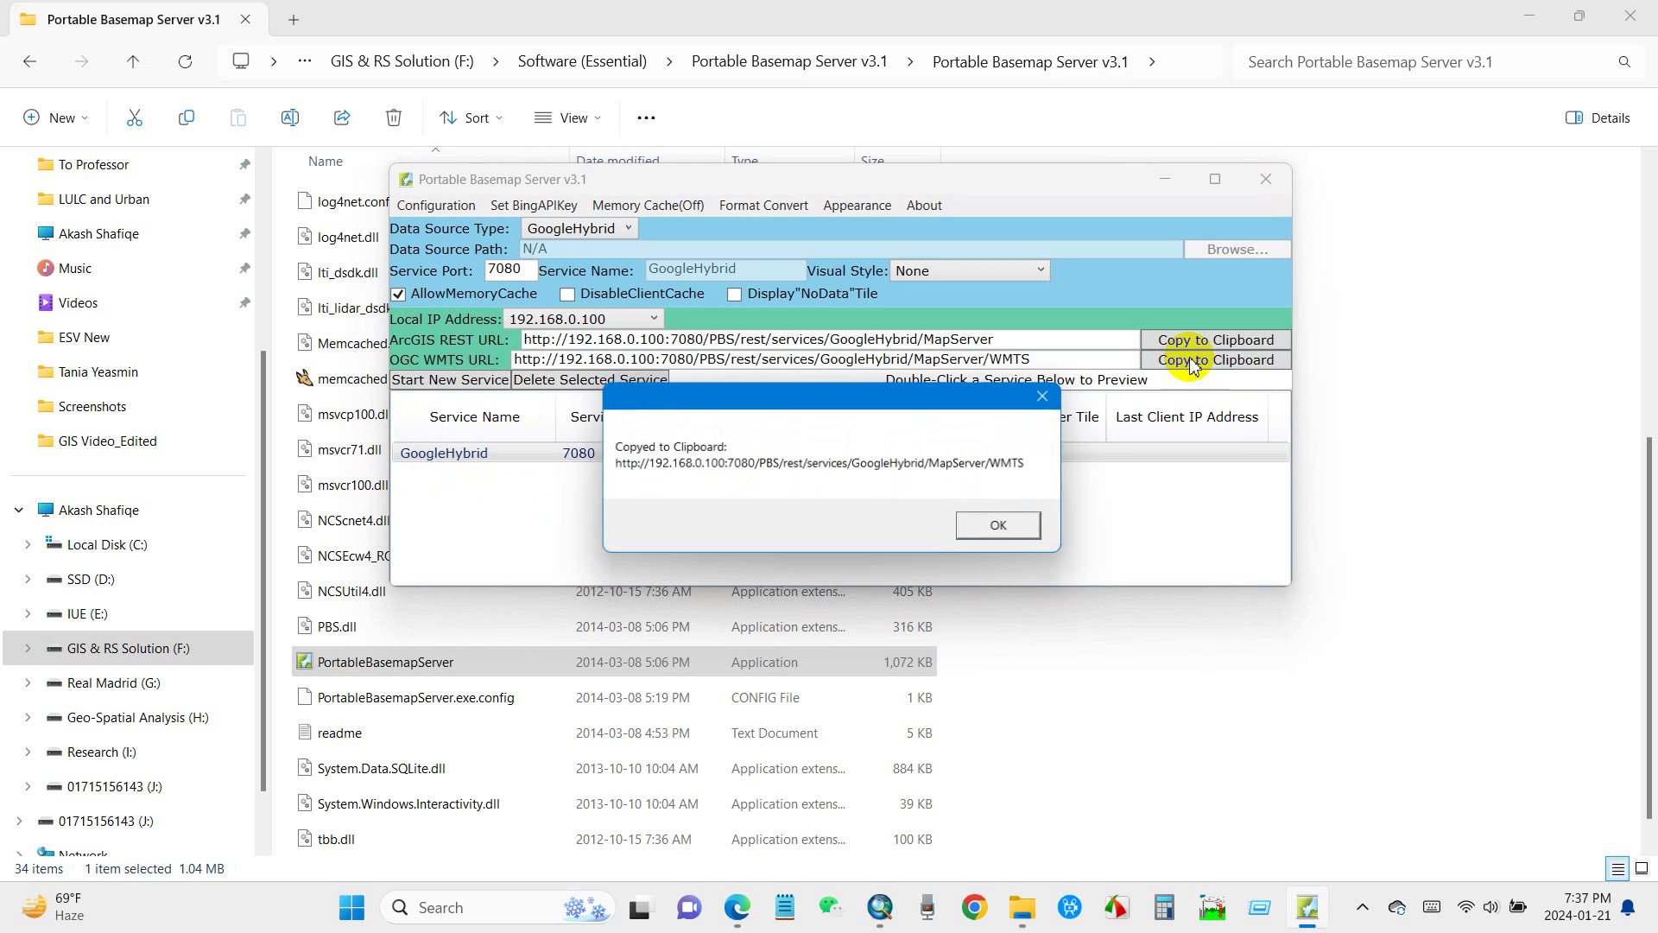
click(1001, 528)
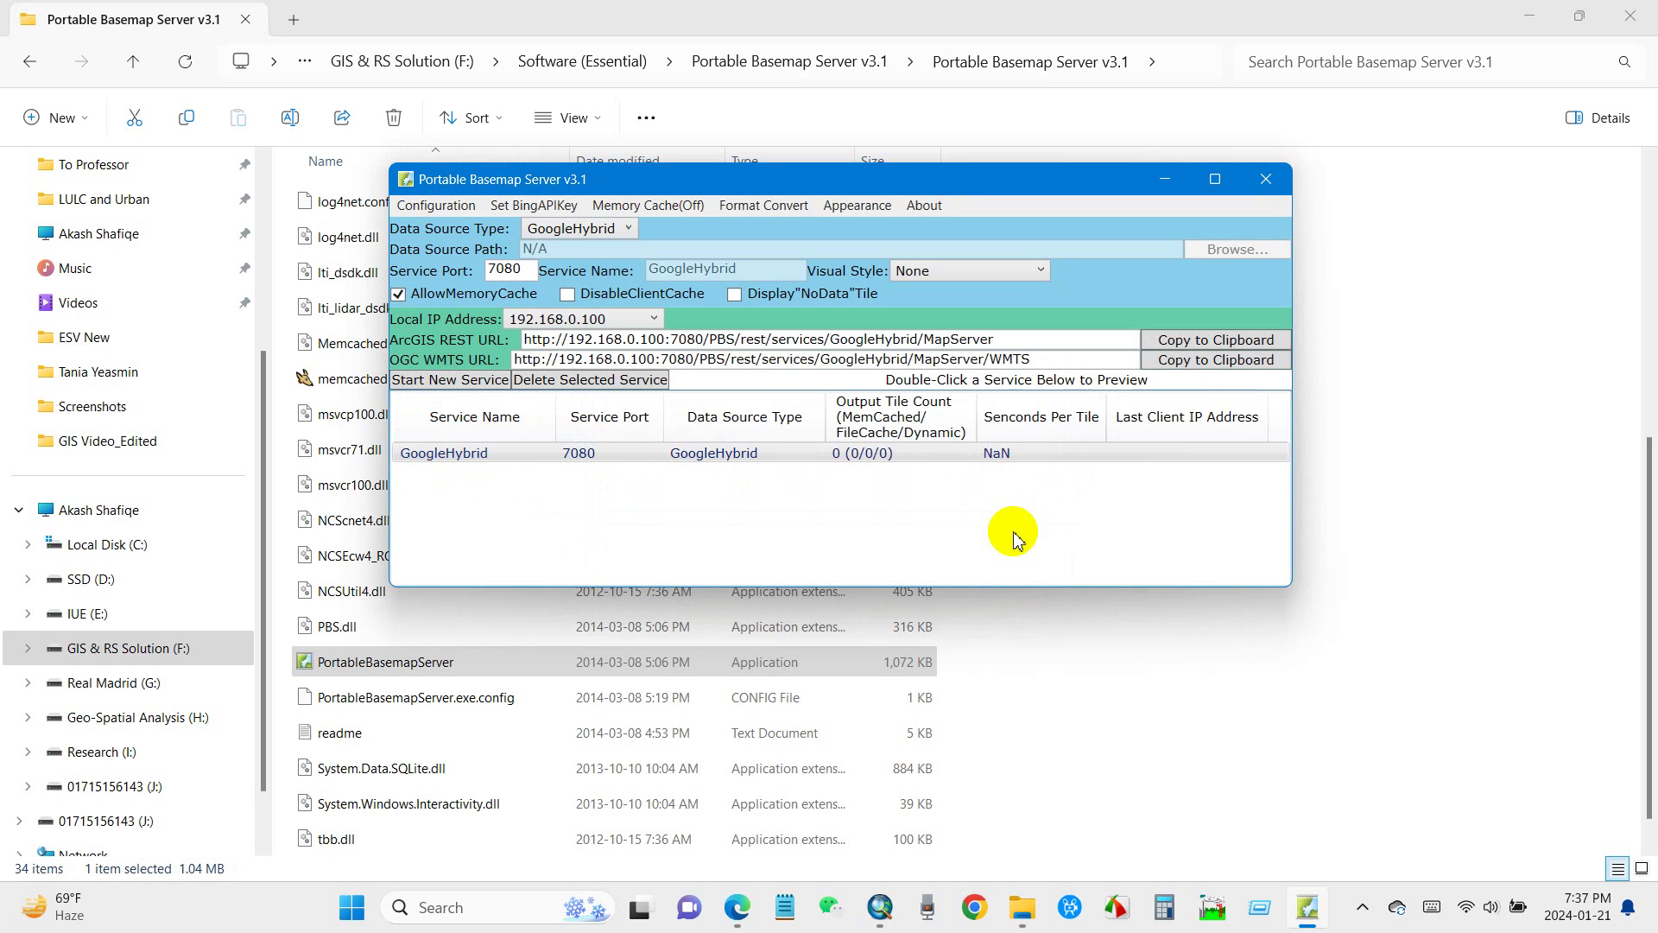
click(878, 913)
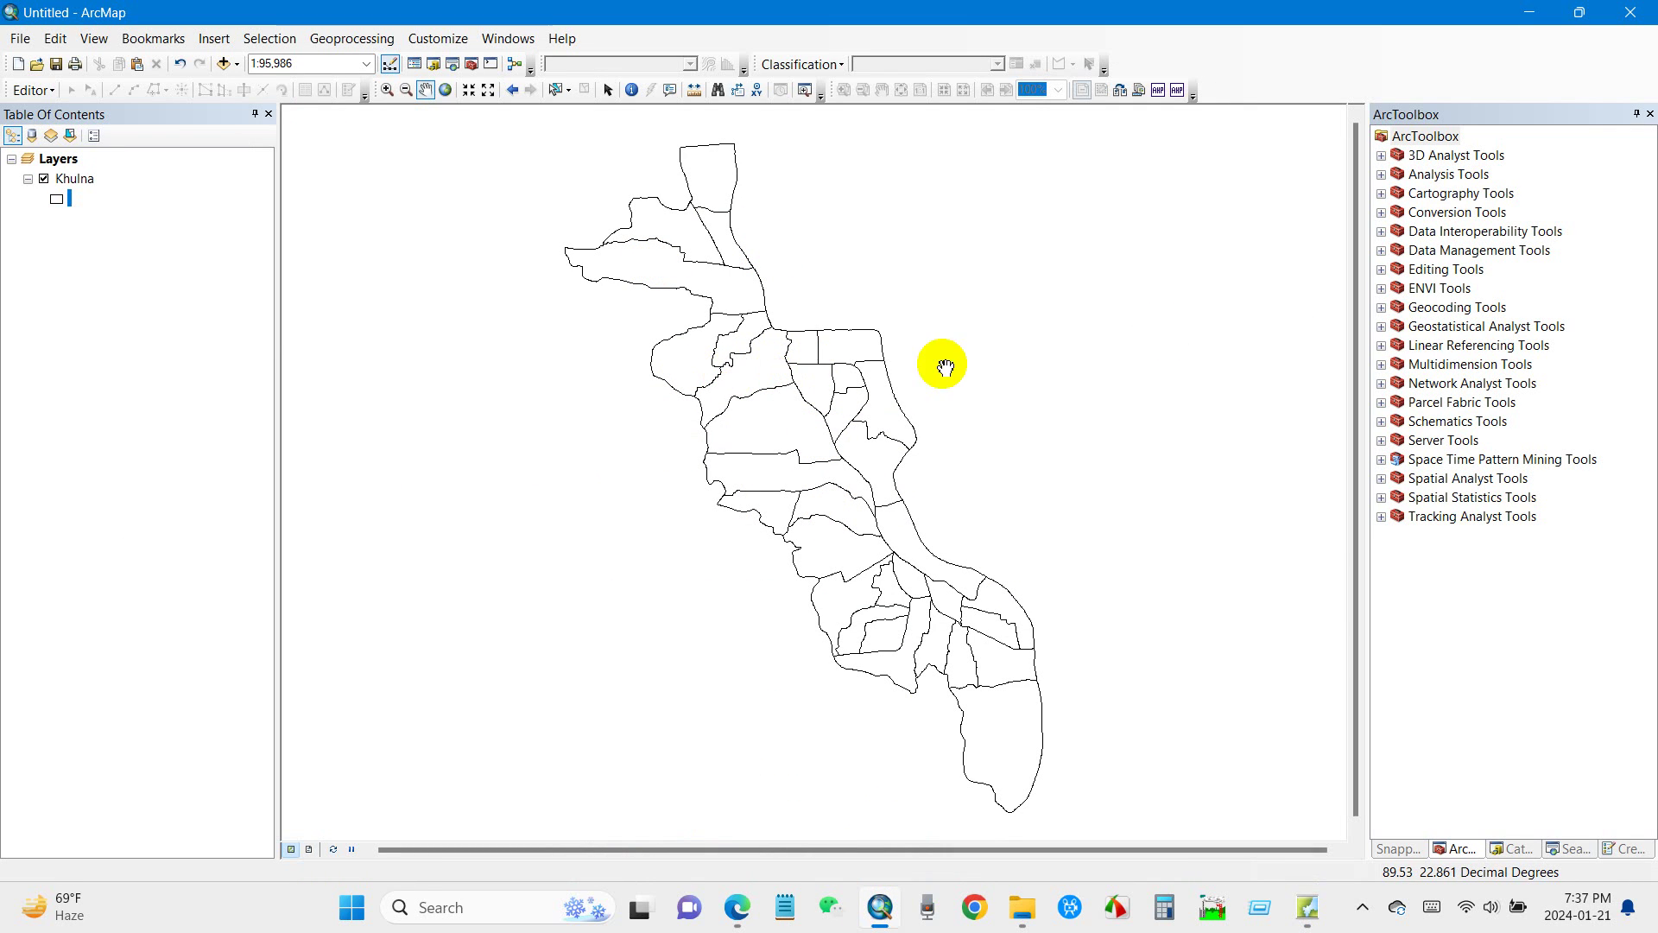
Show the Catalog window with Folder Connections and GIS Servers beside the Khulna map.
click(1517, 849)
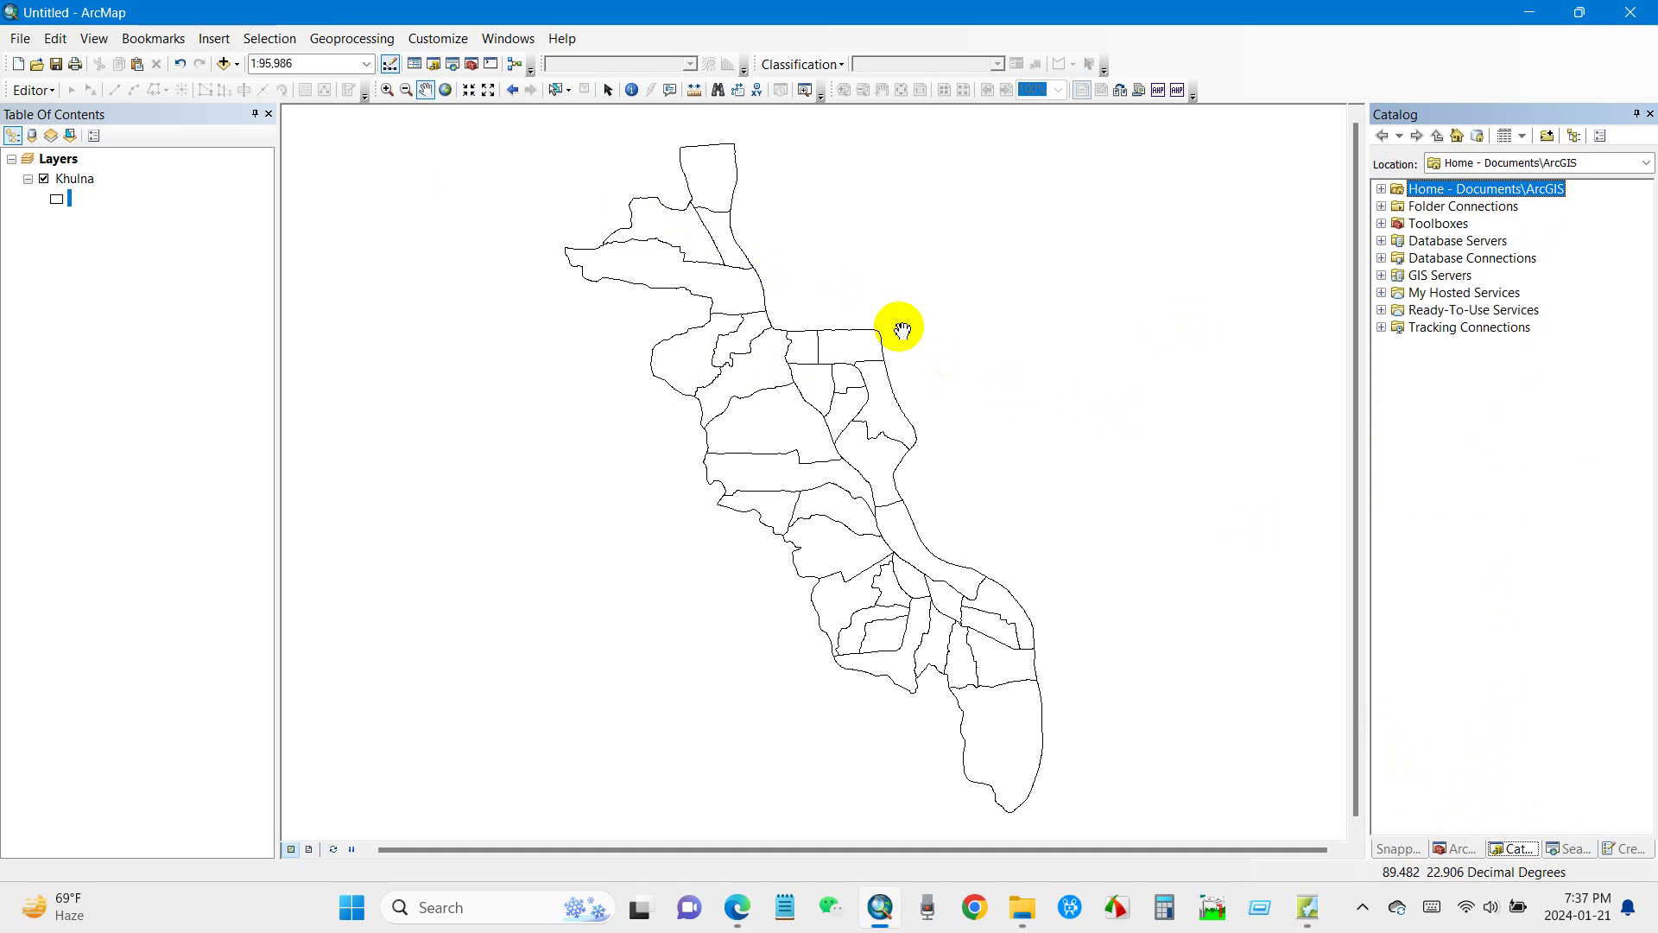
Expand GIS Servers in the Catalog and launch Add WMTS Server.
click(1431, 279)
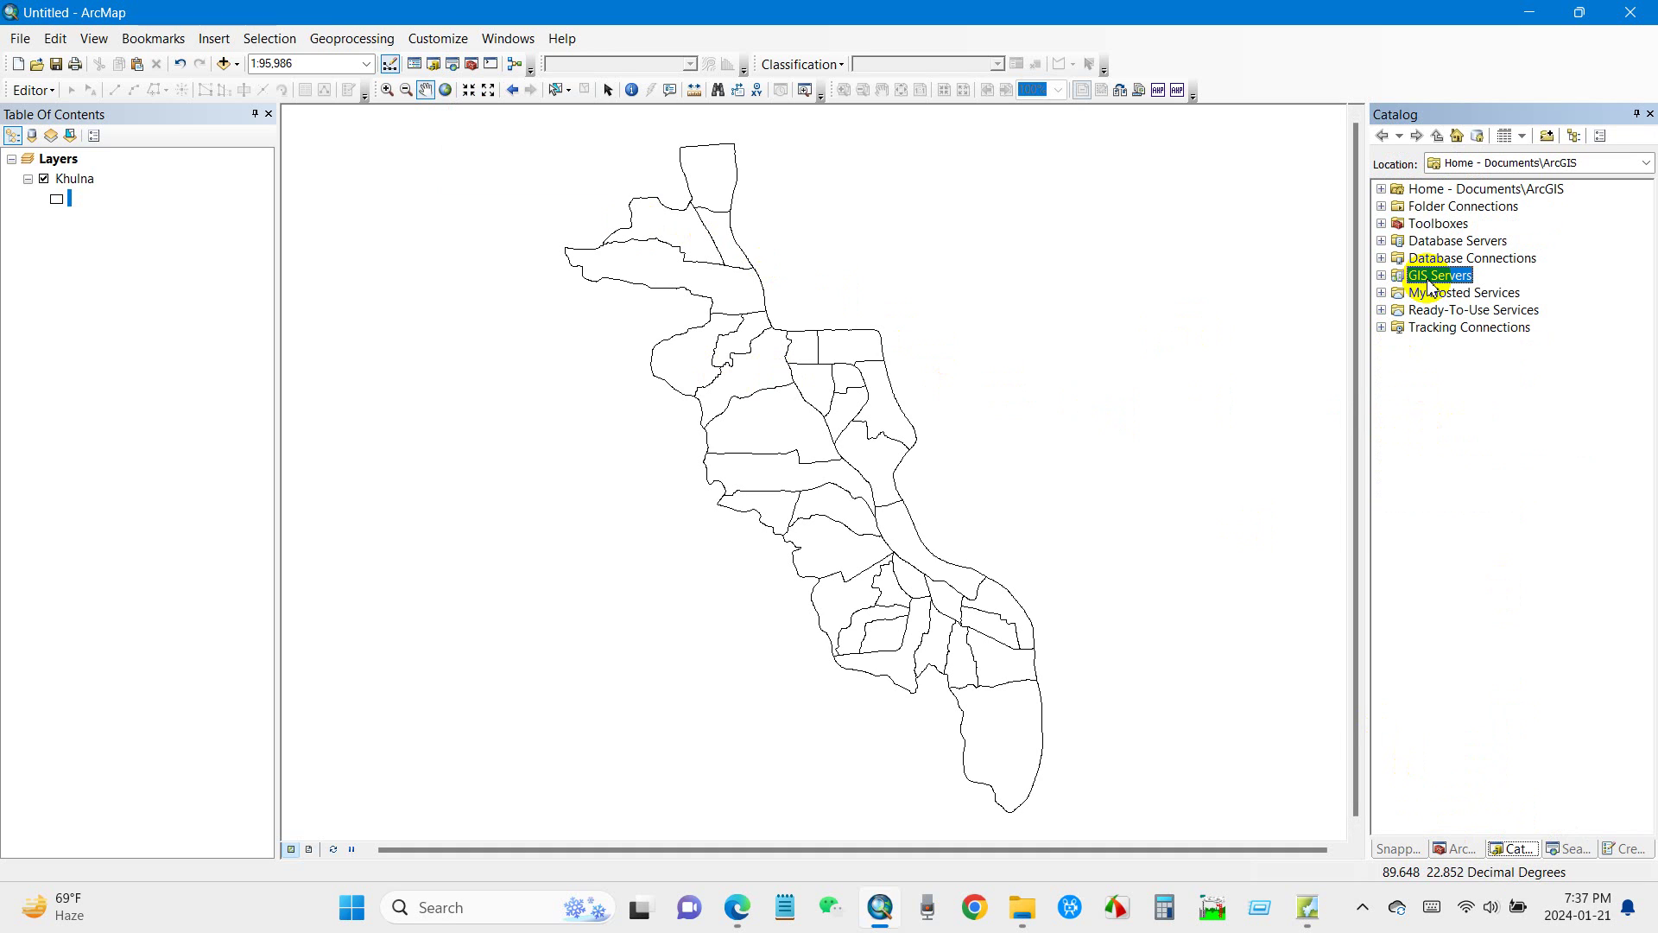
click(1382, 276)
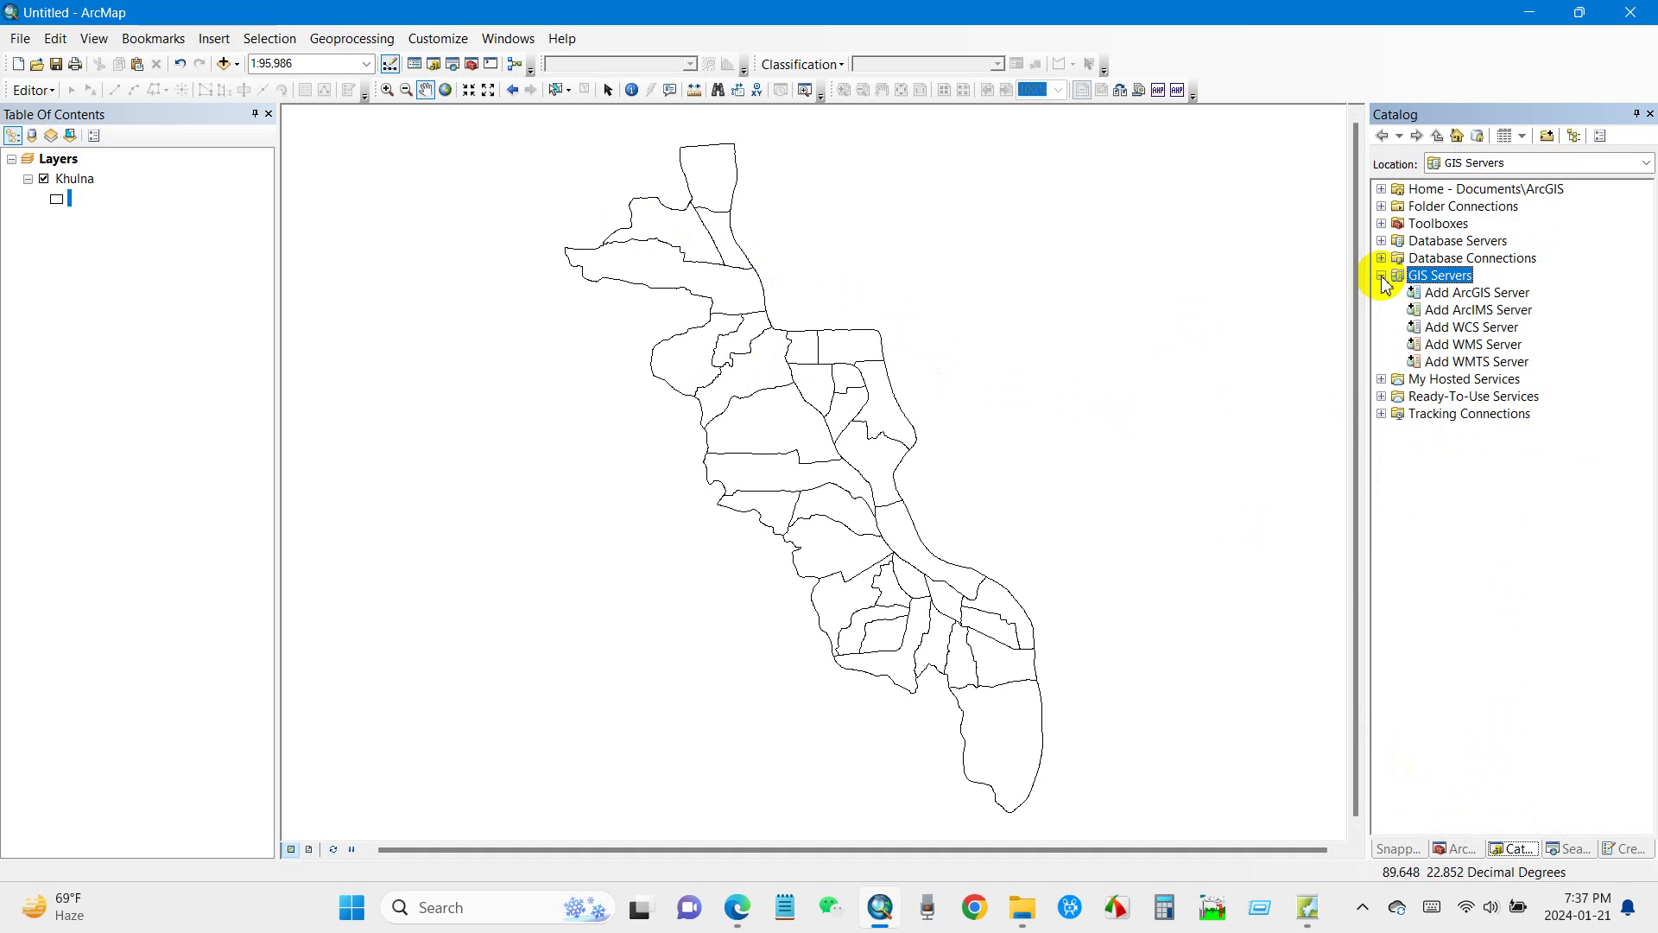
click(1470, 364)
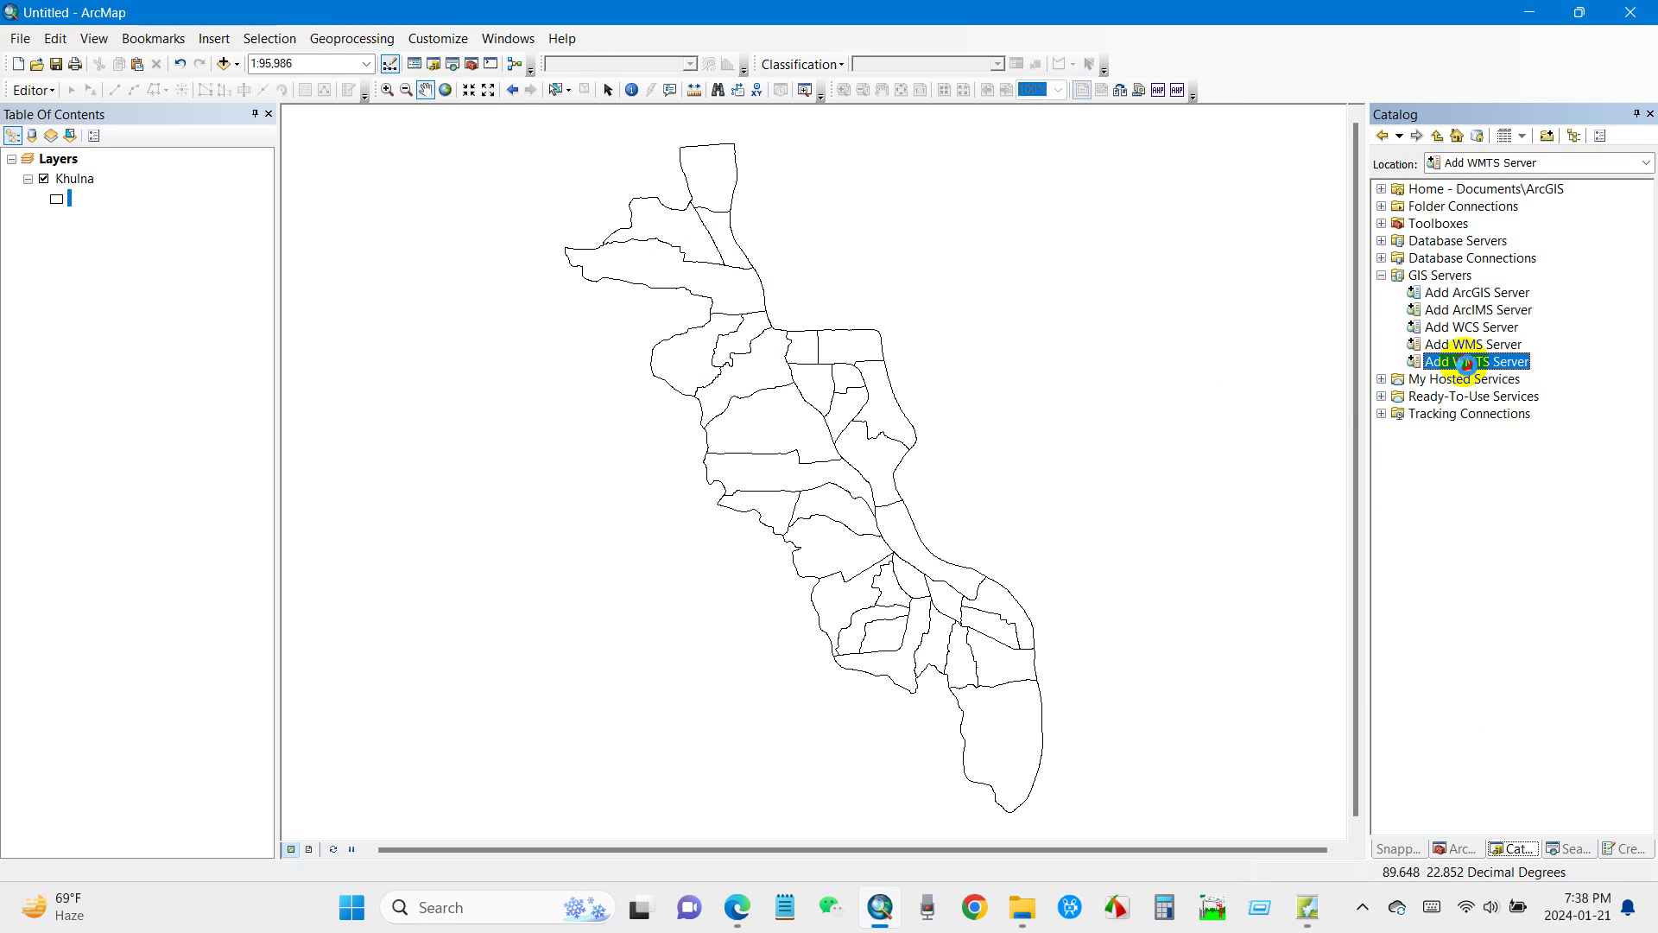
double_click(1469, 363)
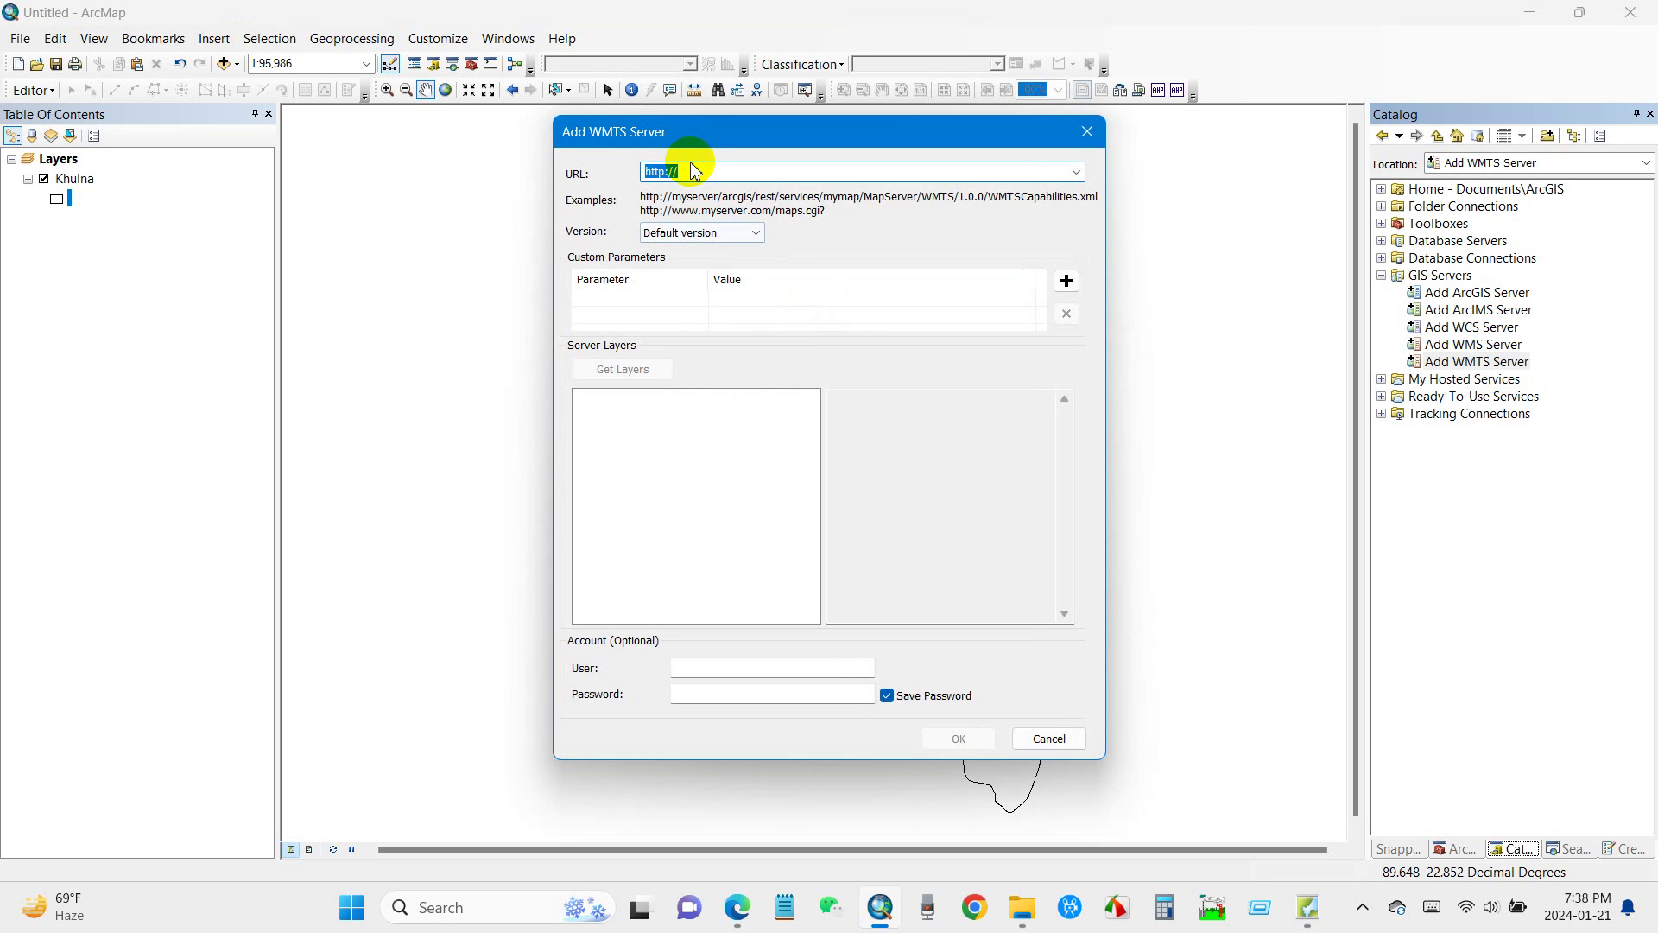
Paste the Portable Basemap Server WMTS URL into the URL field, fetch its layers, and confirm.
click(1315, 908)
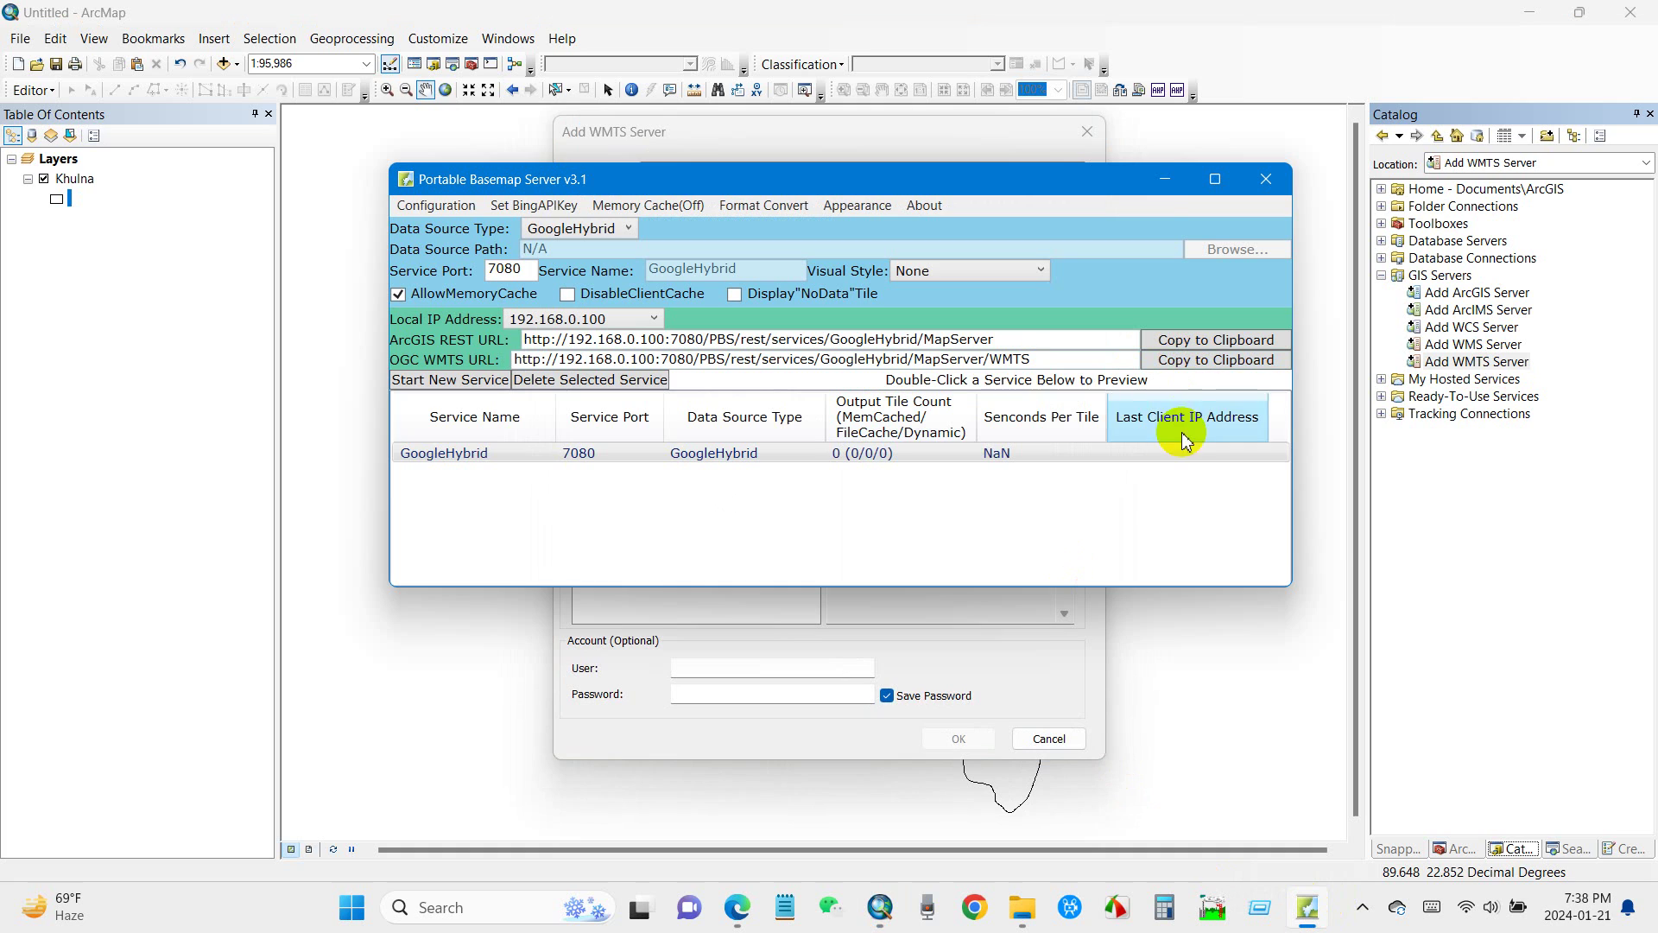
click(1165, 178)
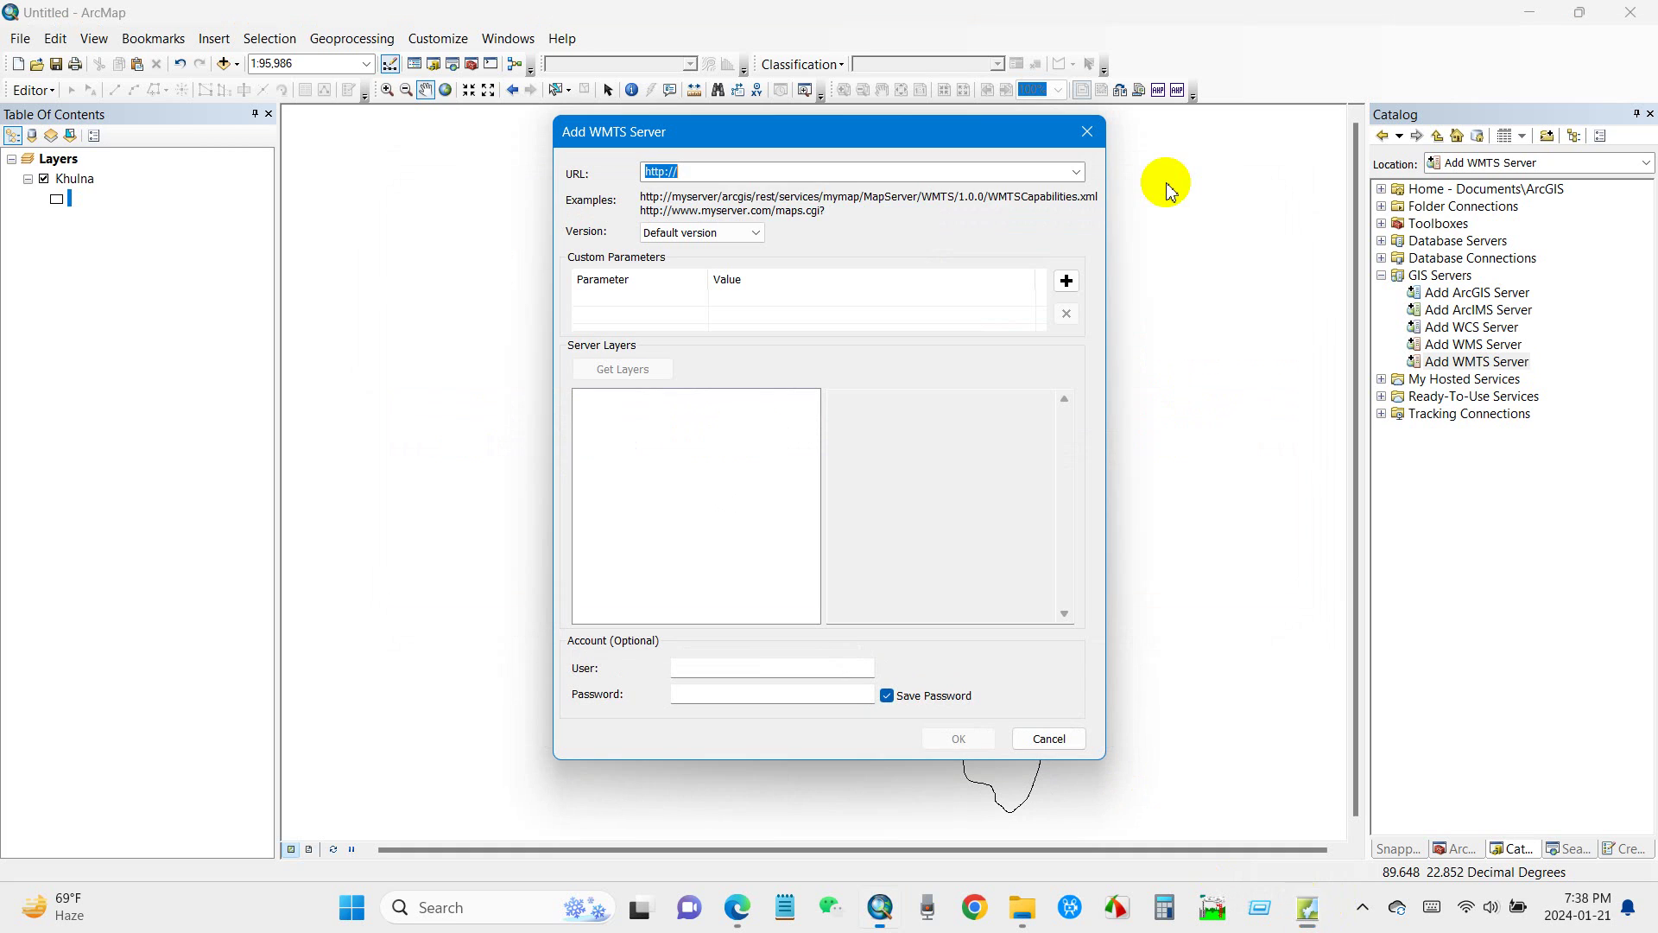
right_click(674, 179)
click(726, 265)
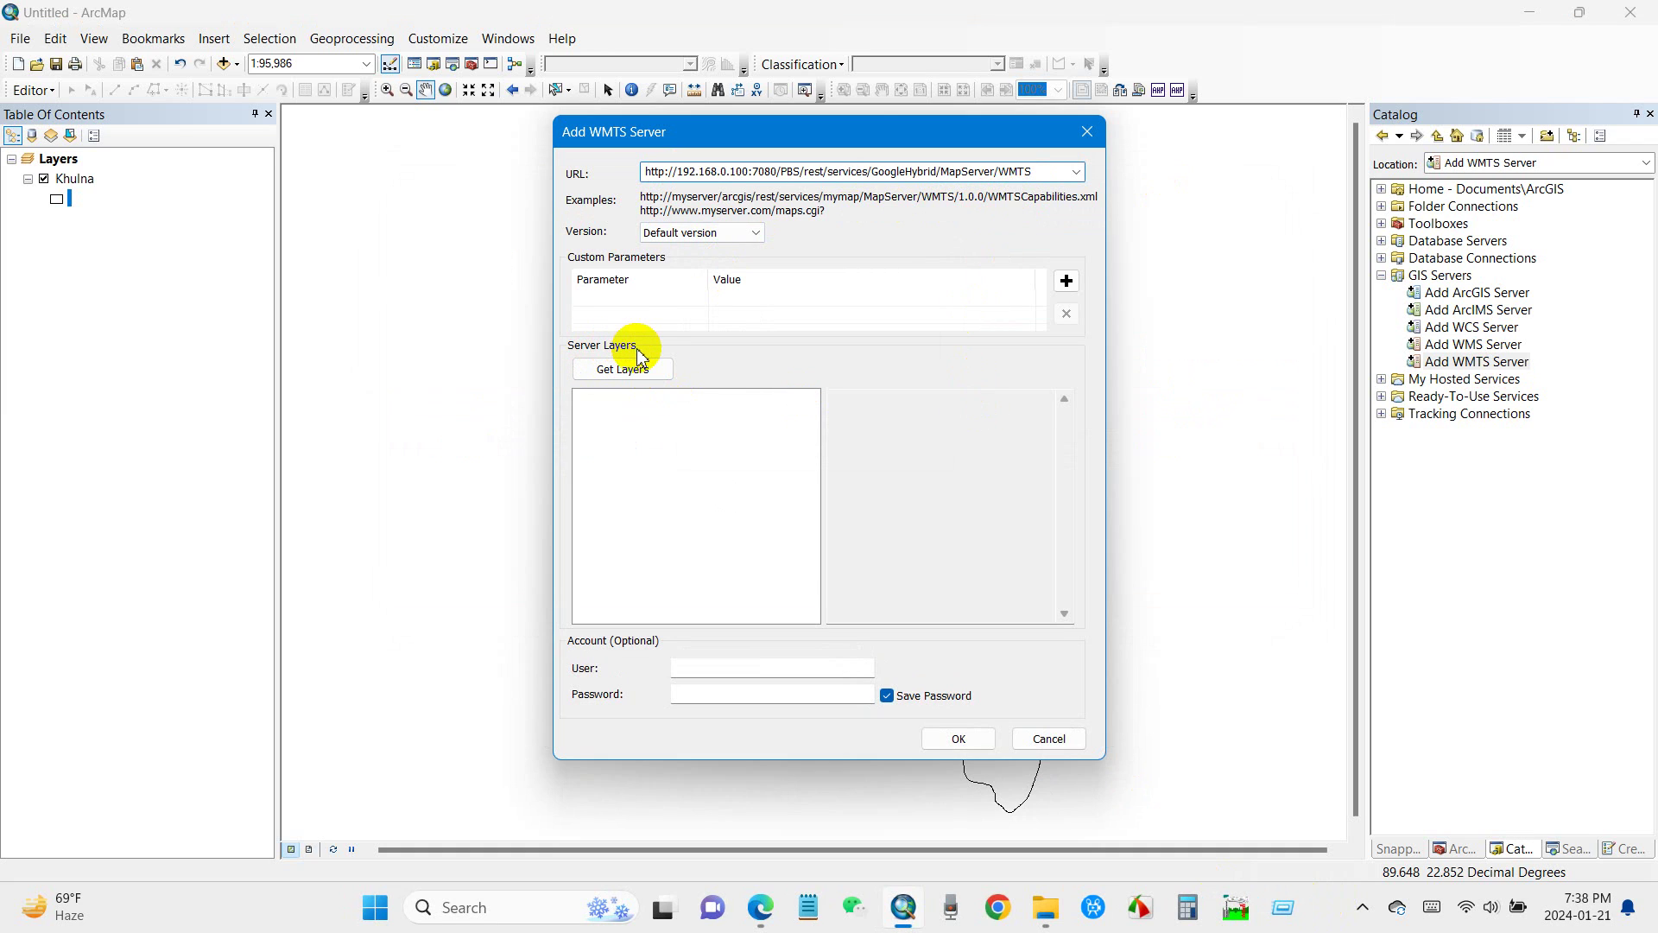
click(619, 371)
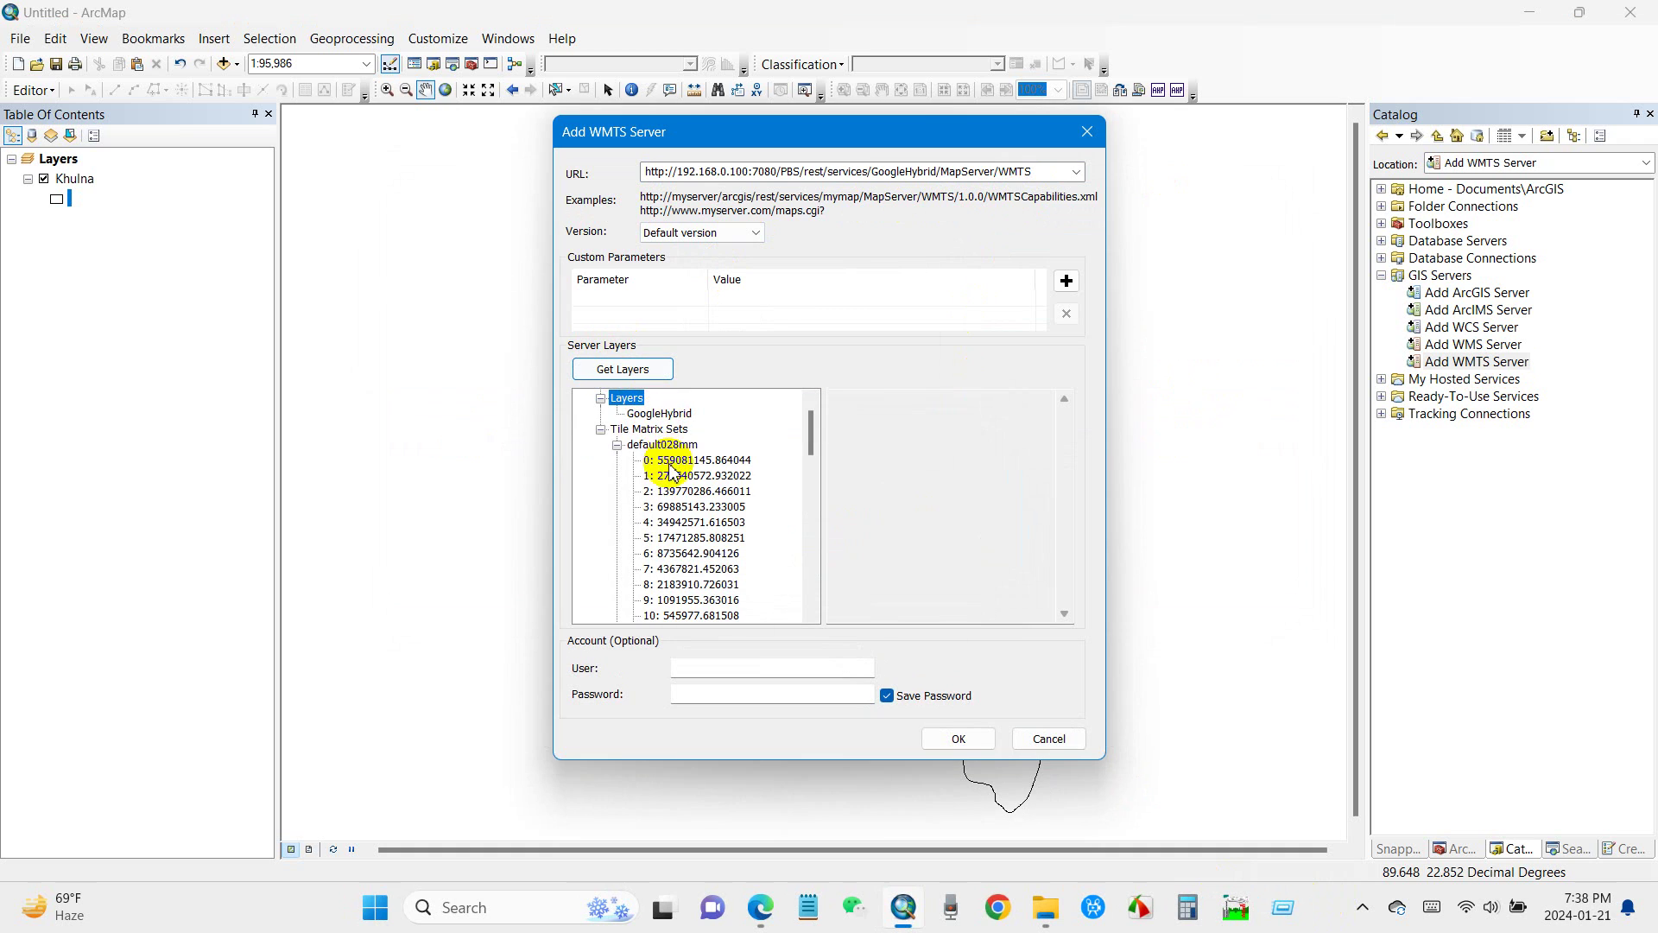
mouse_move(811, 443)
mouse_down()
mouse_move(811, 599)
mouse_move(806, 418)
mouse_up()
click(807, 418)
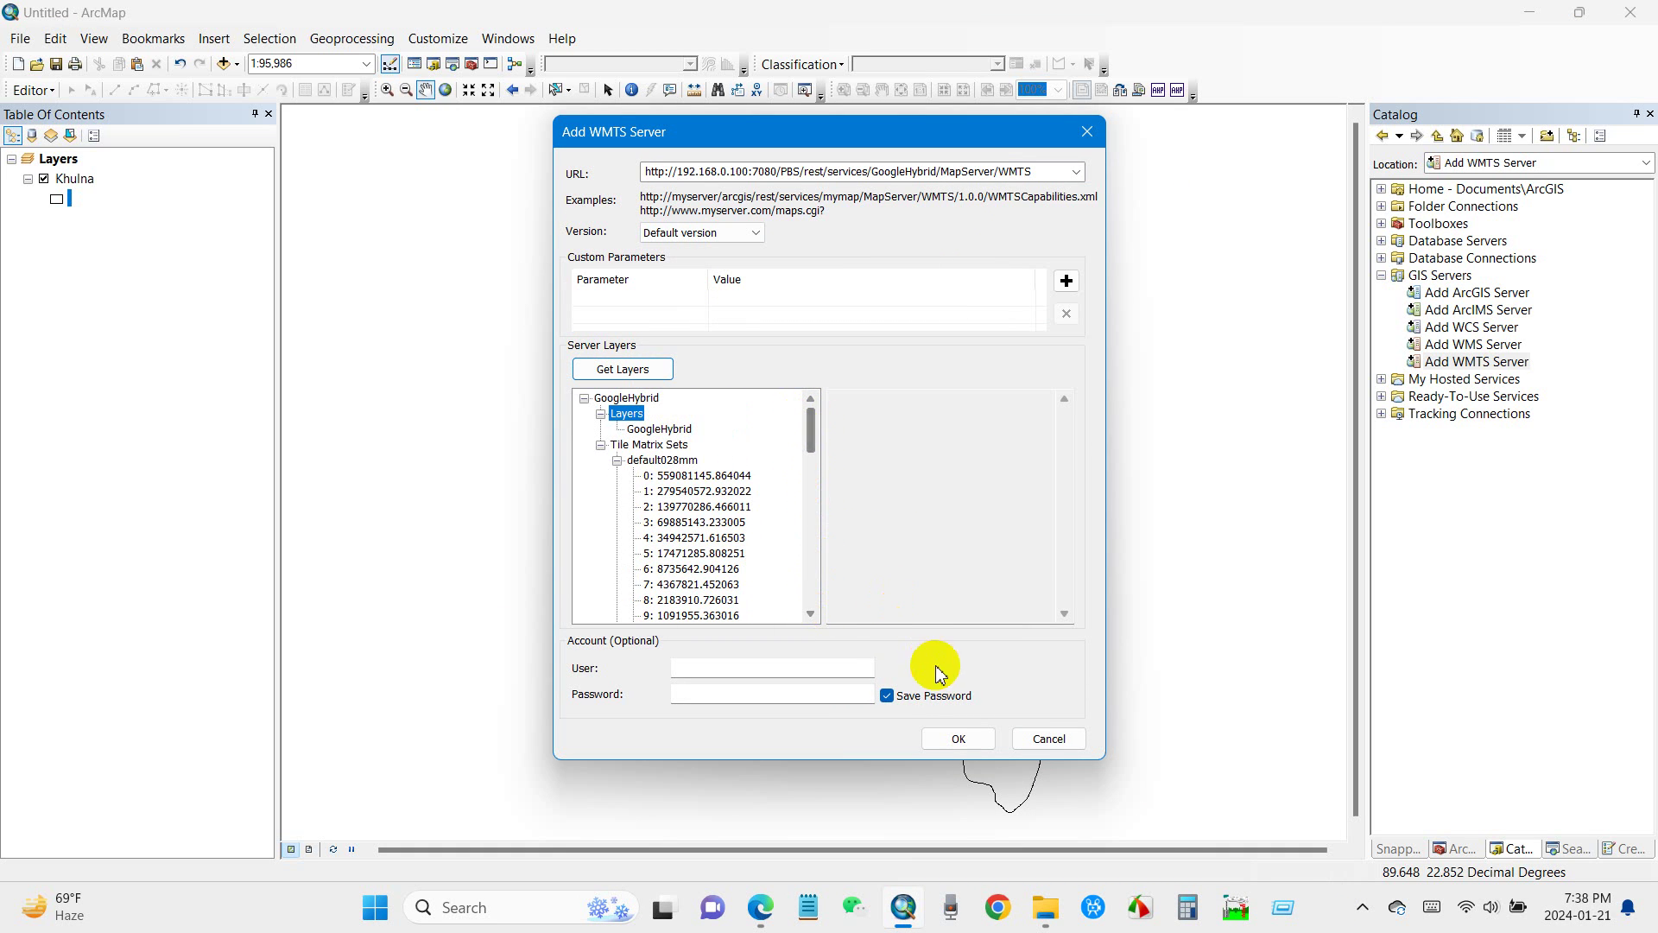
click(953, 741)
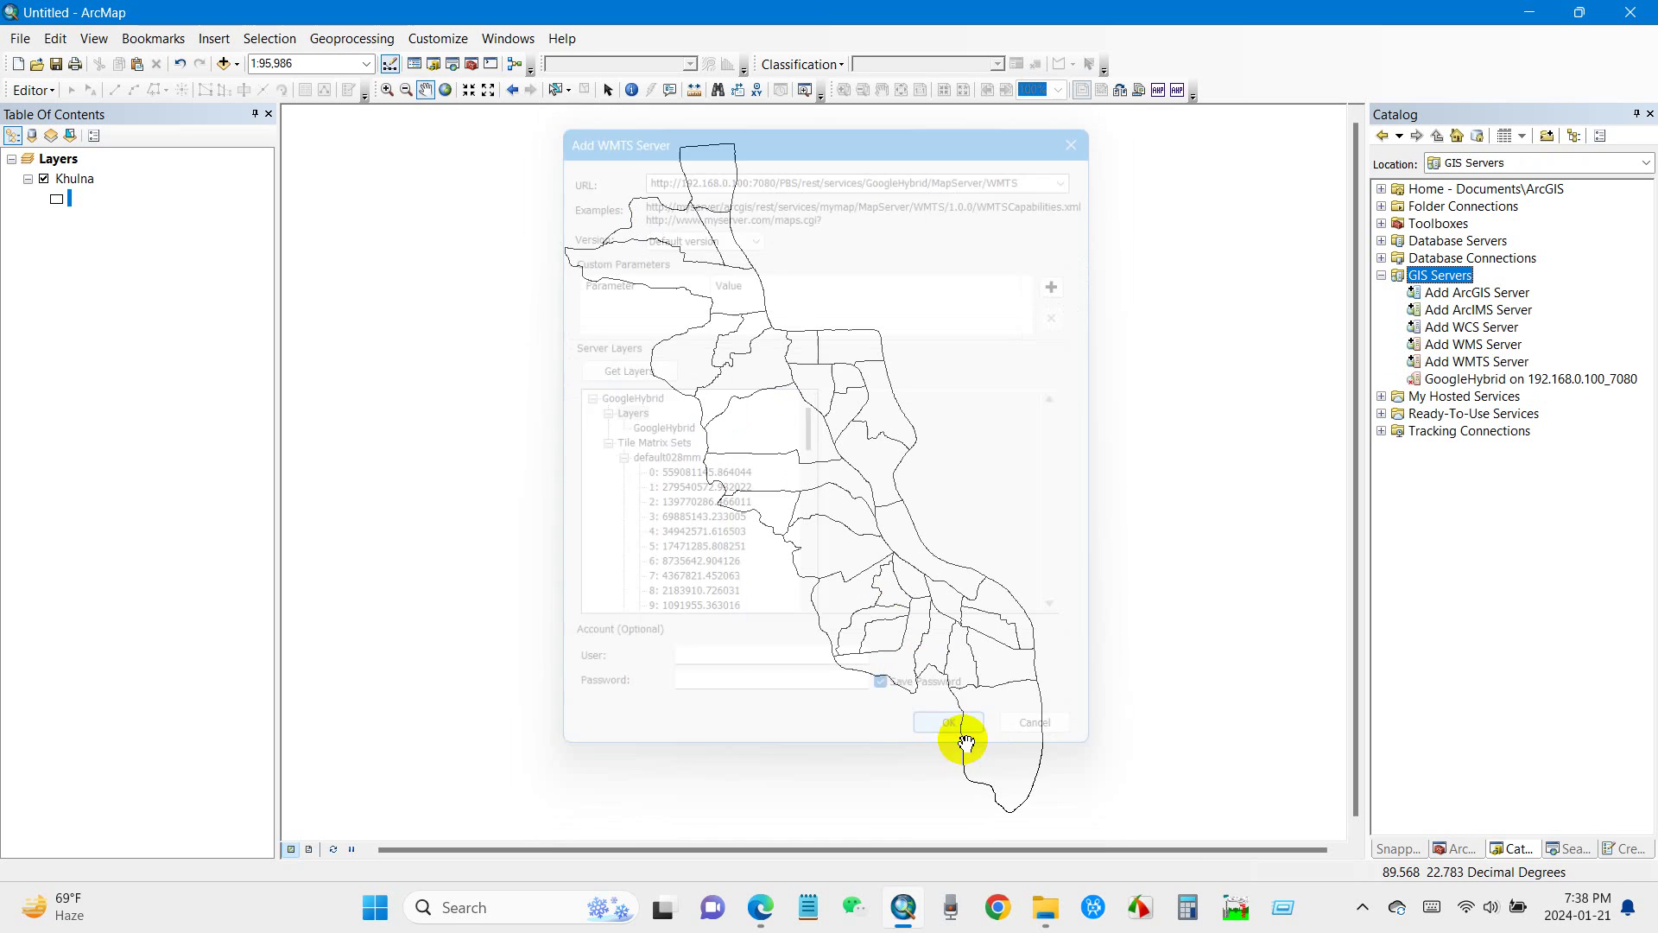
Expand the GoogleHybrid on 192.168.0.100_7080 connection and drag its GoogleHybrid service into the Table Of Contents.
click(1491, 382)
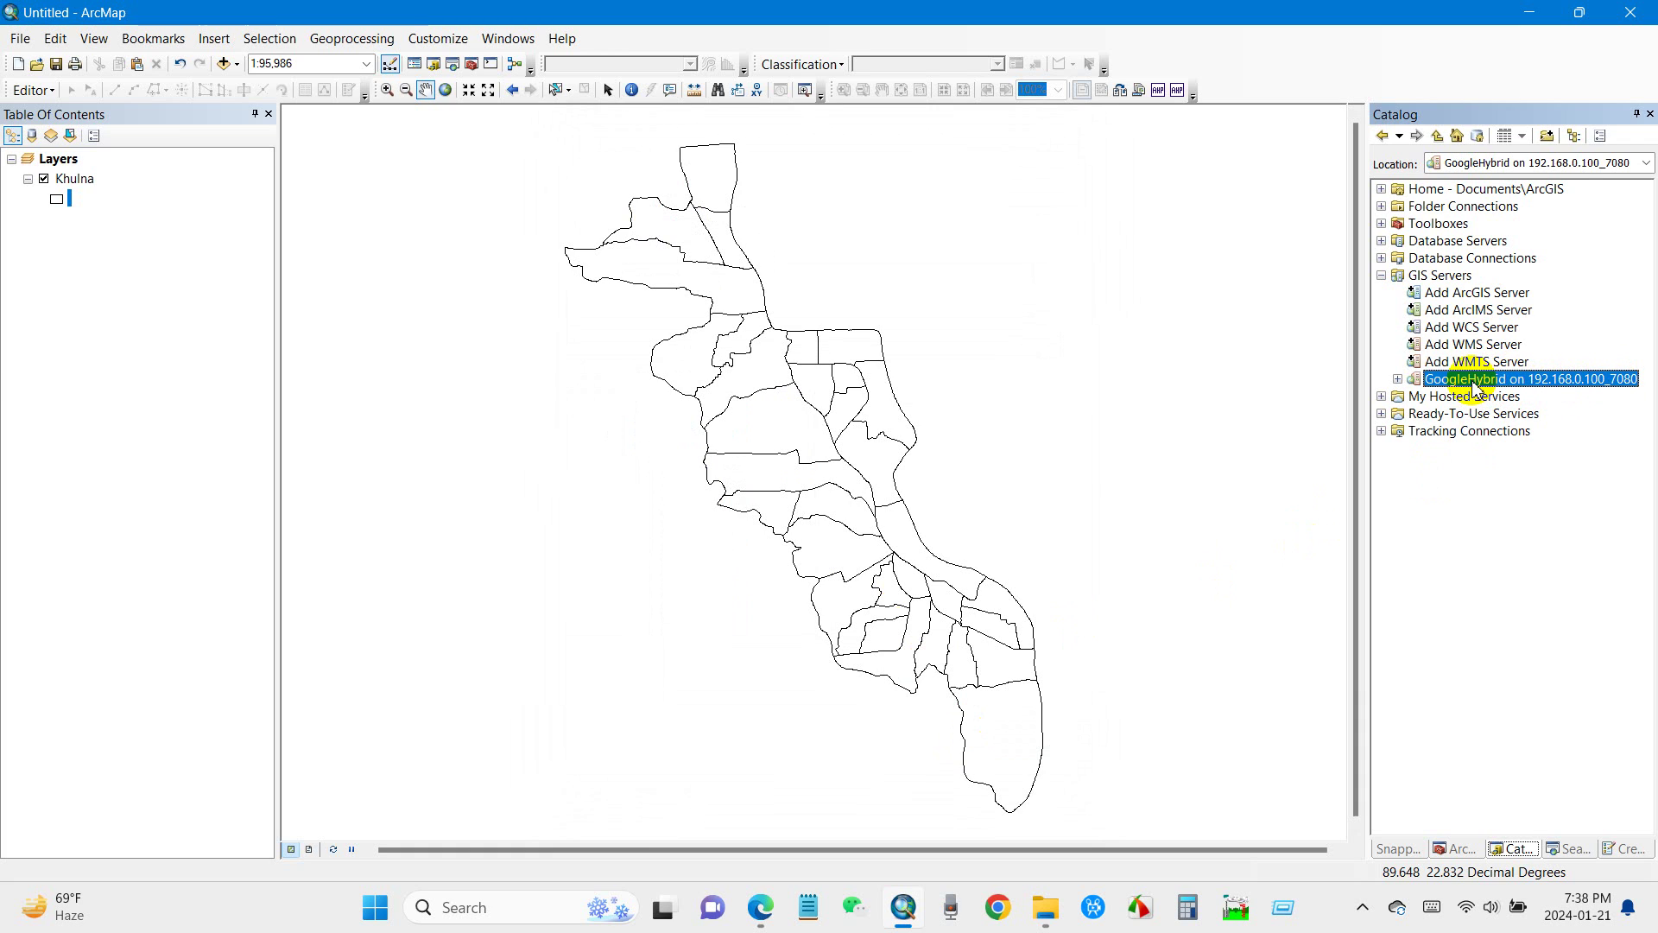
click(1398, 380)
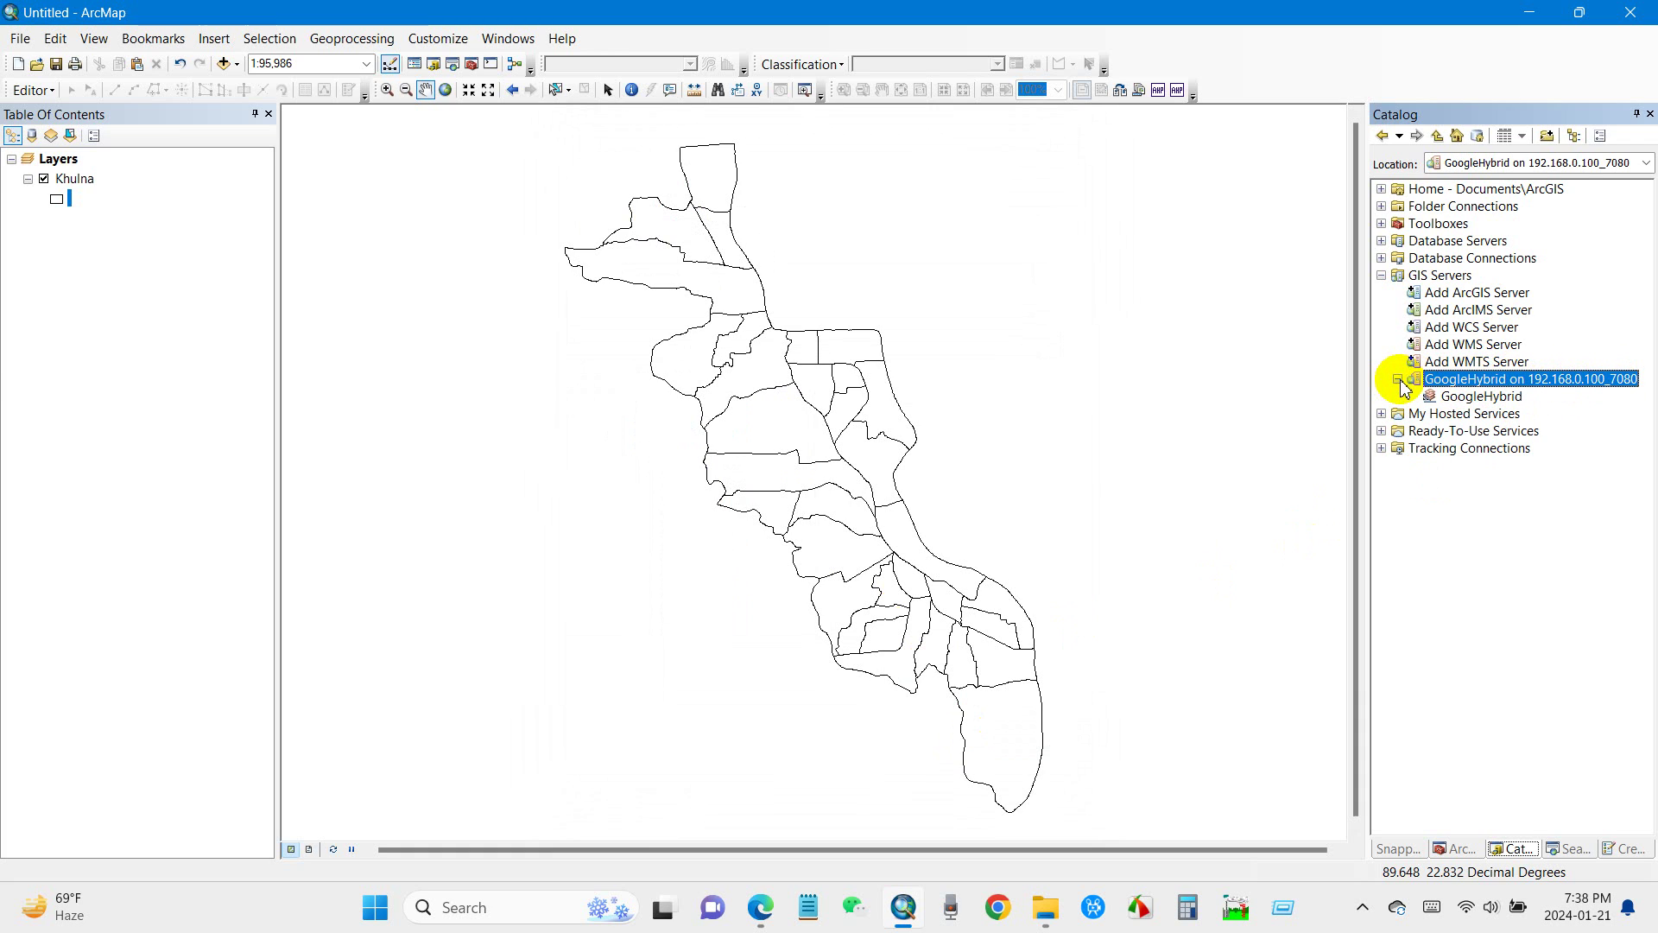
click(1458, 399)
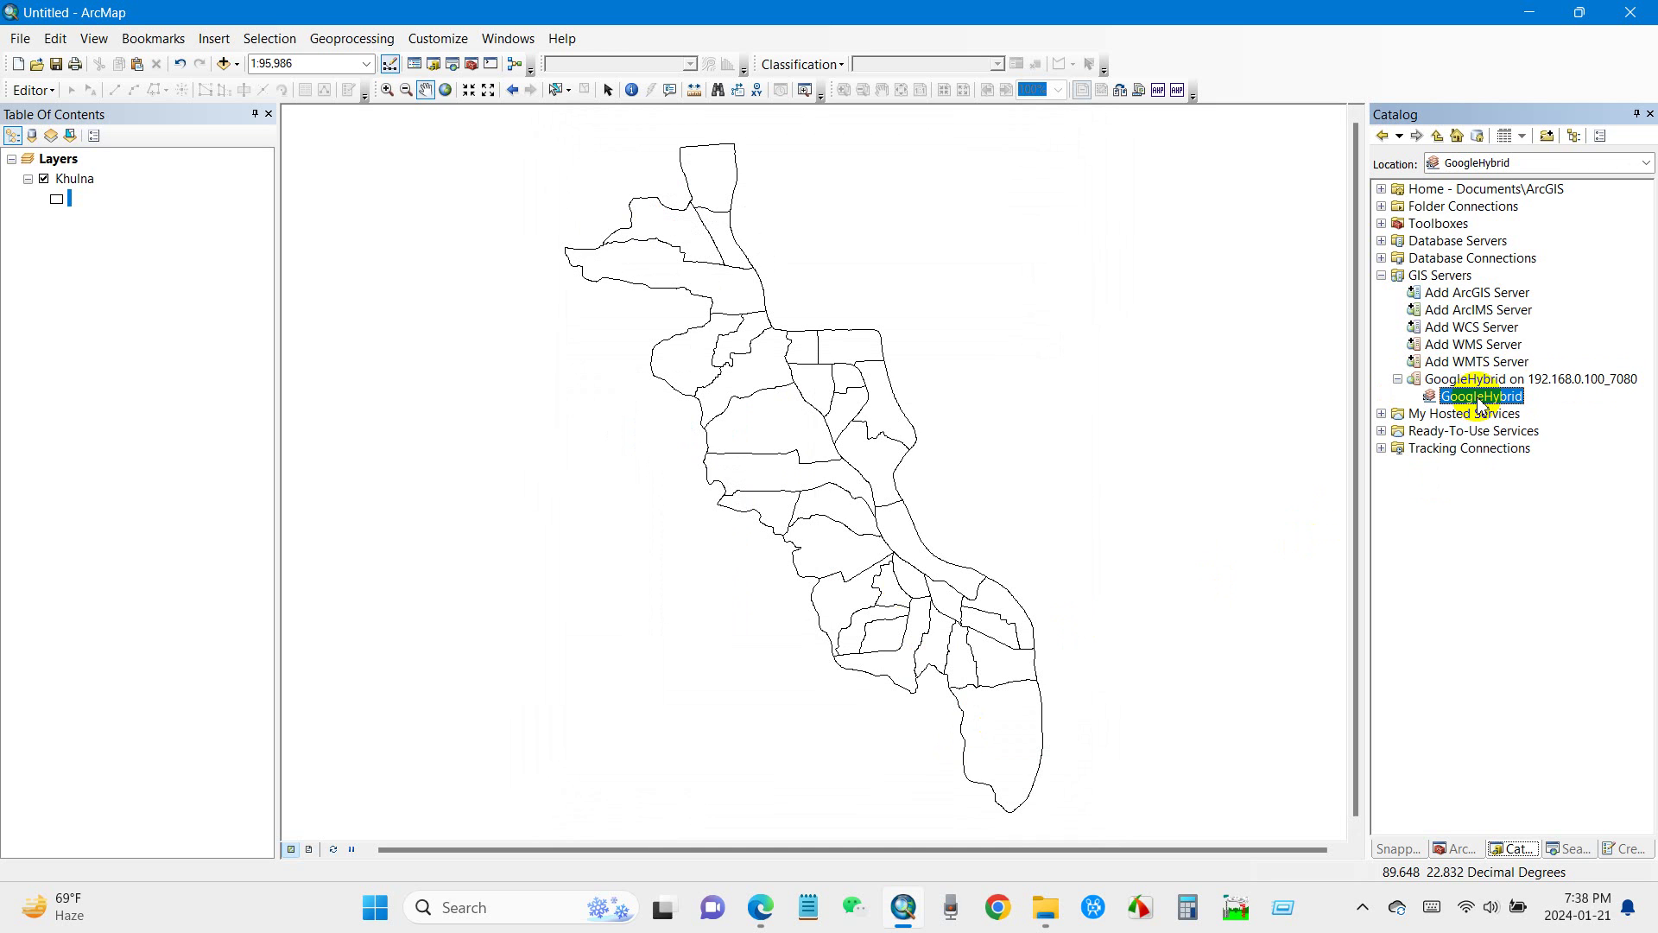
drag(1483, 402, 148, 393)
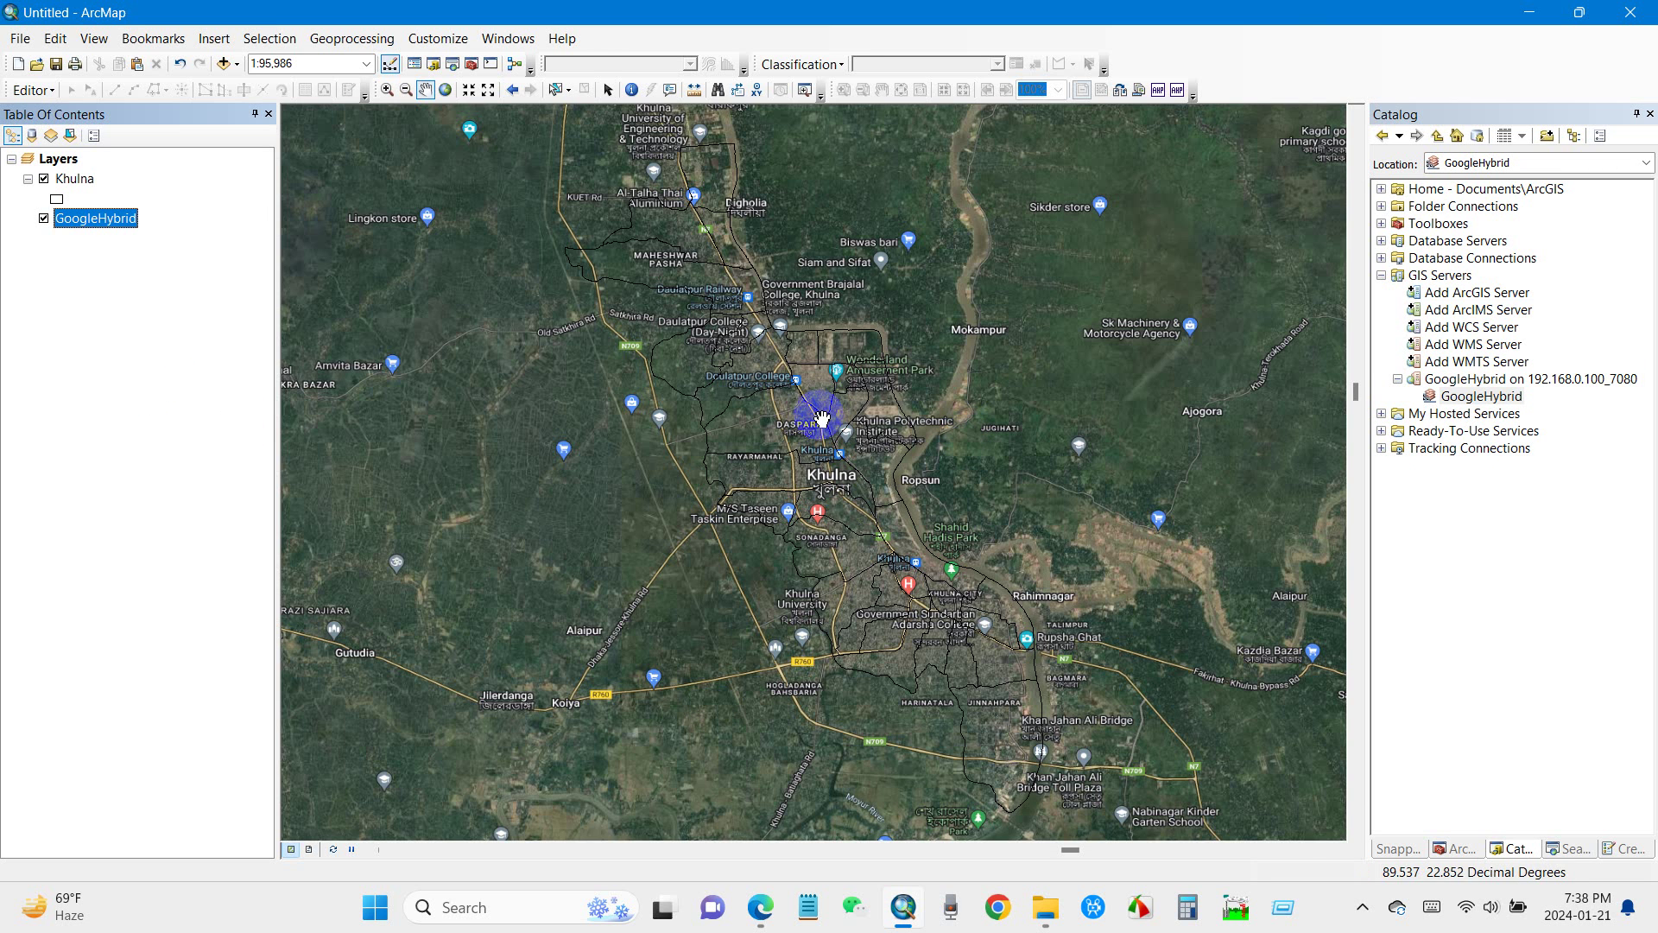
click(56, 201)
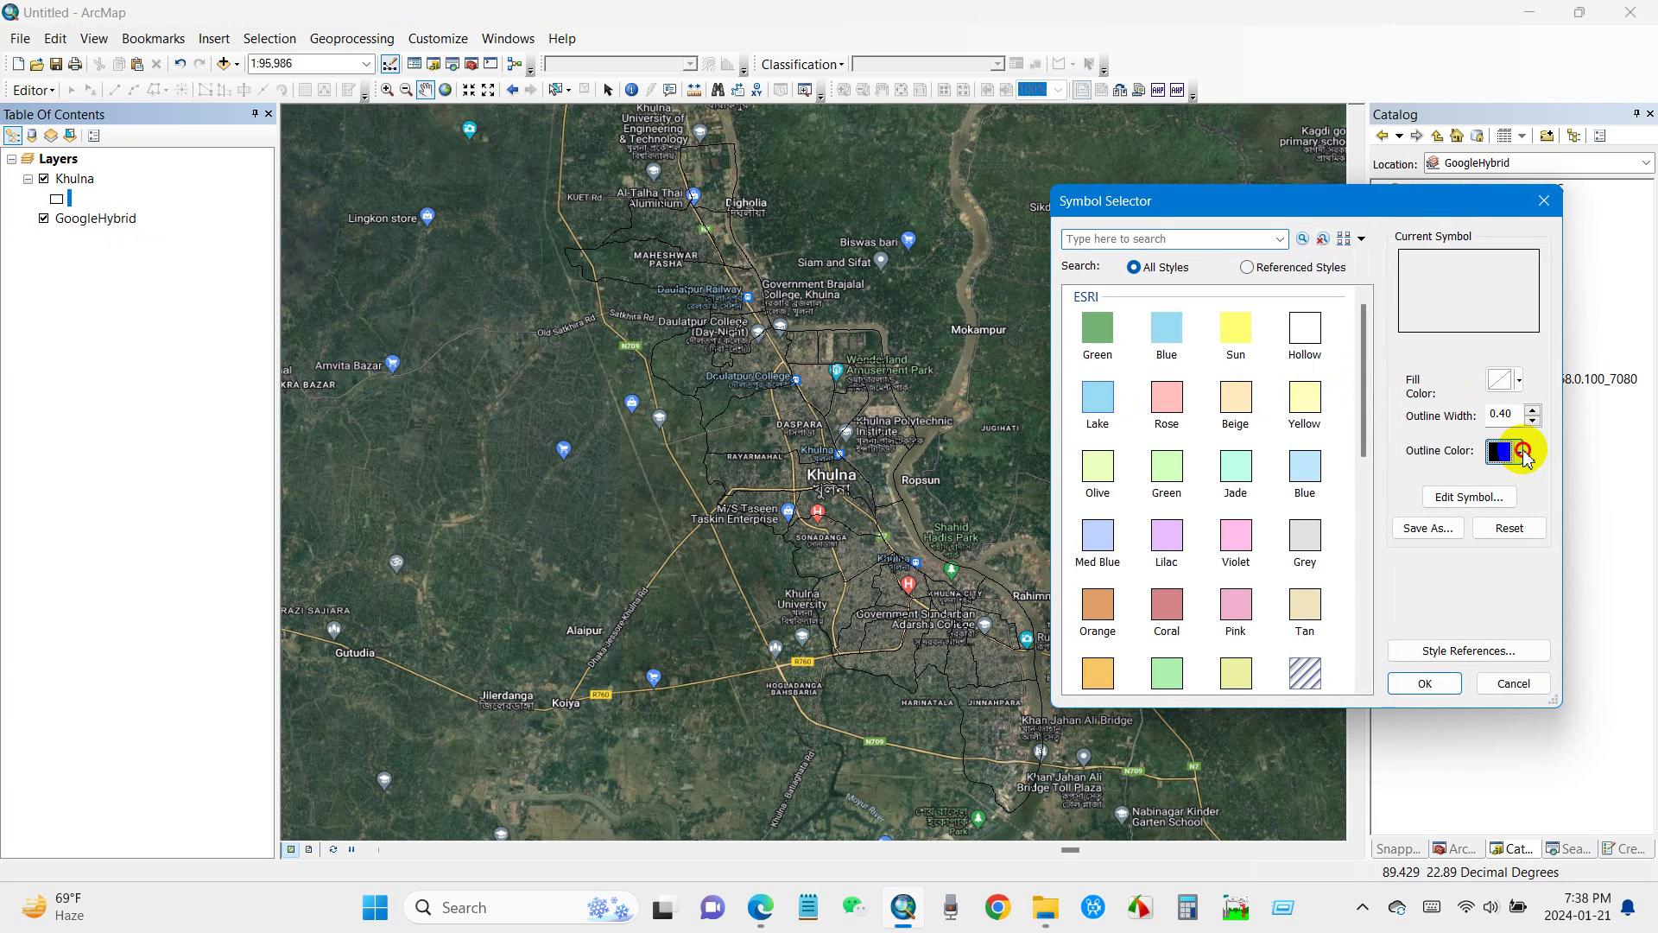
Give the Khulna boundary symbol a red outline of width 1 and apply it.
click(1522, 451)
click(1492, 552)
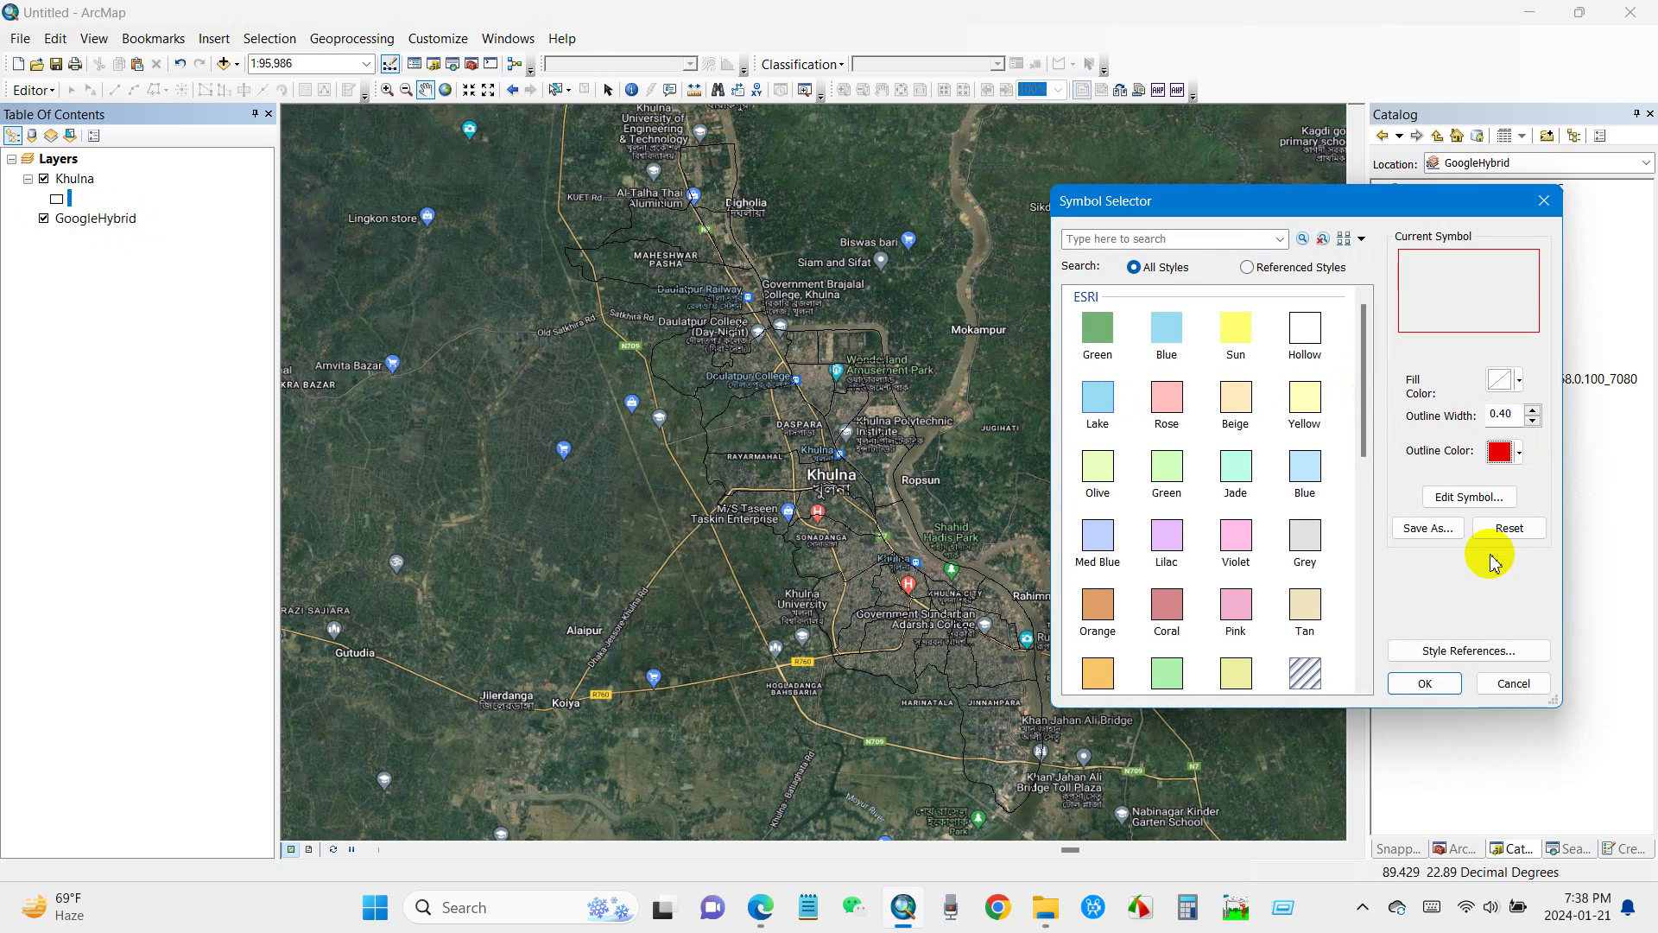
click(1531, 417)
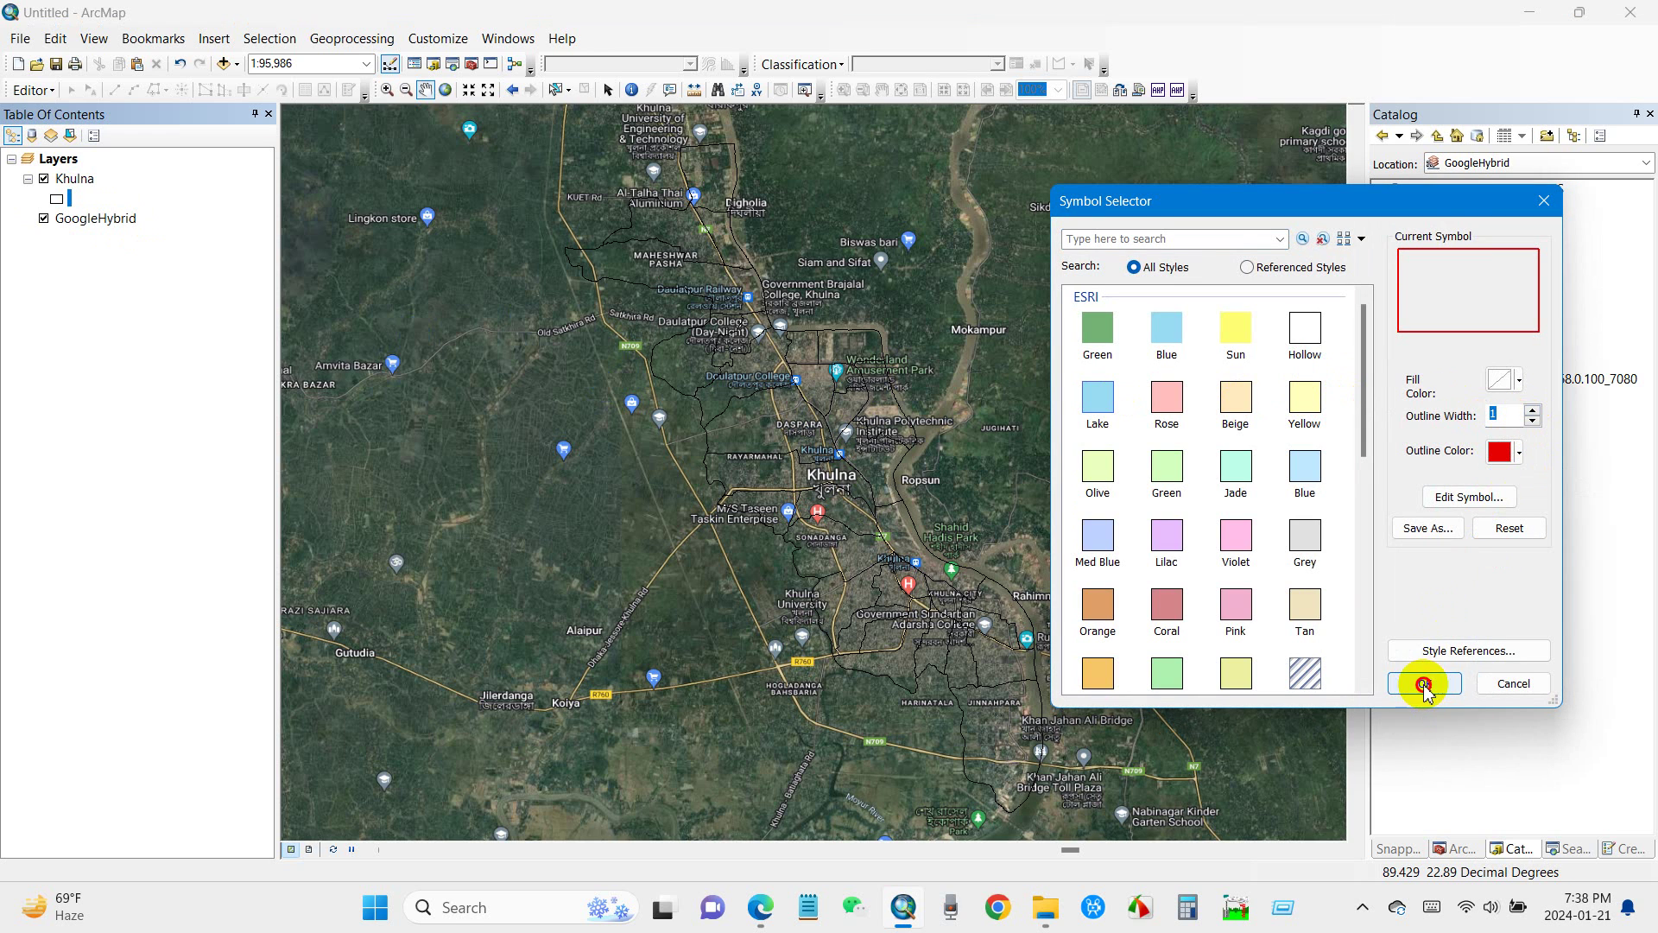
click(1424, 684)
scroll(792, 498, up, 4)
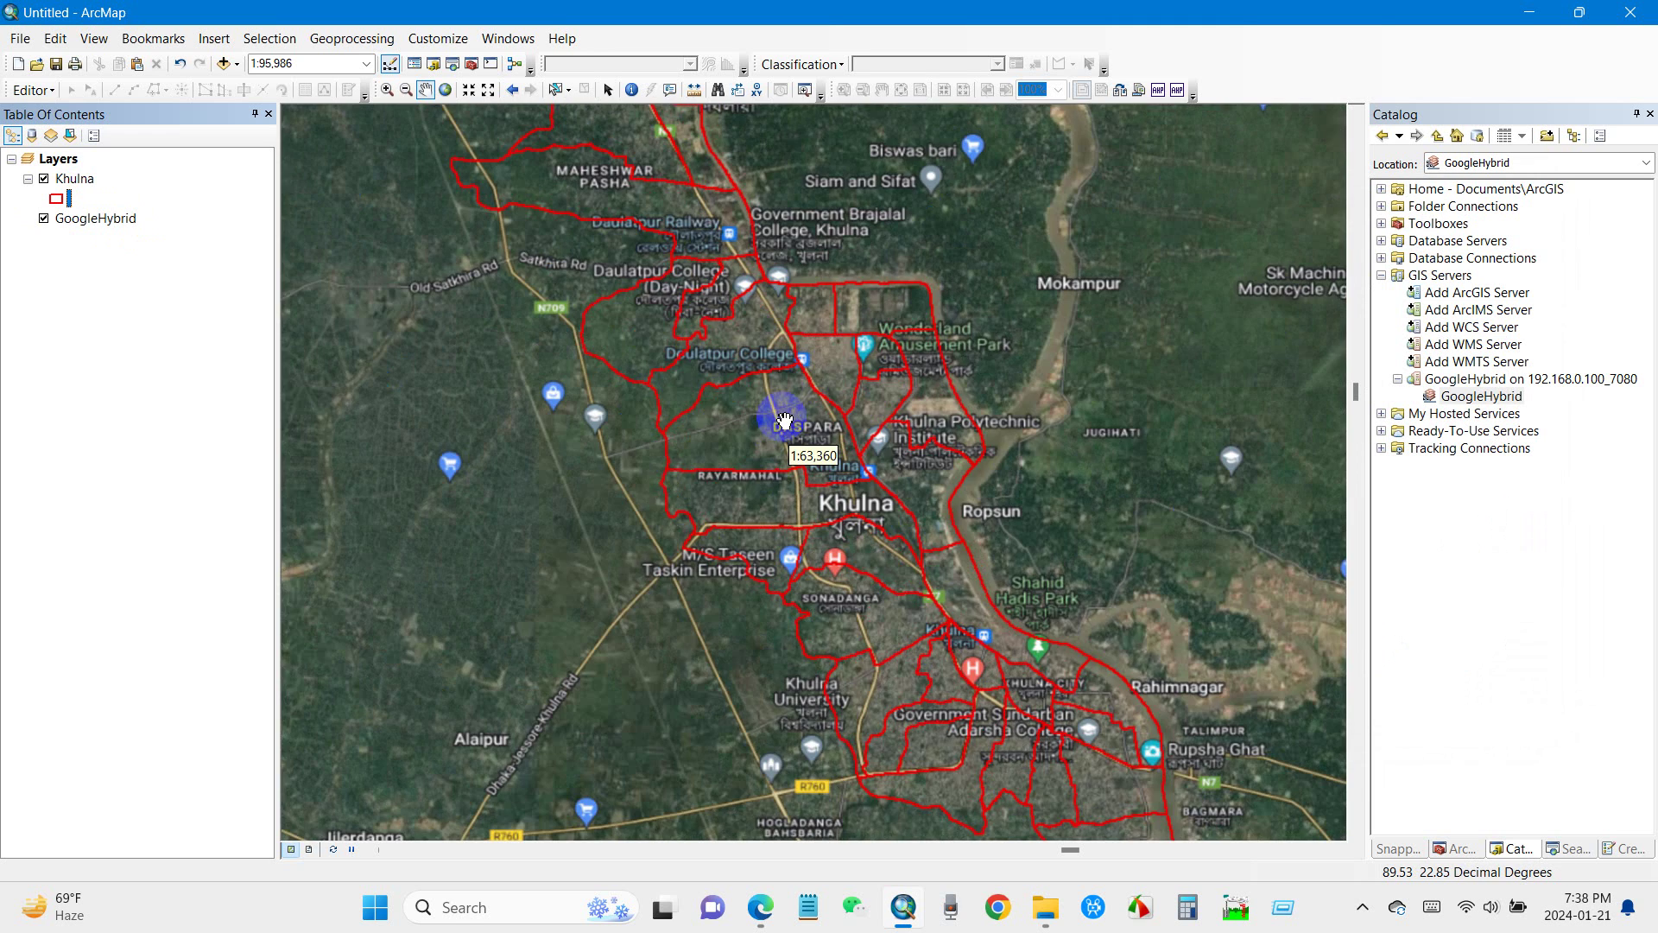
scroll(776, 429, up, 4)
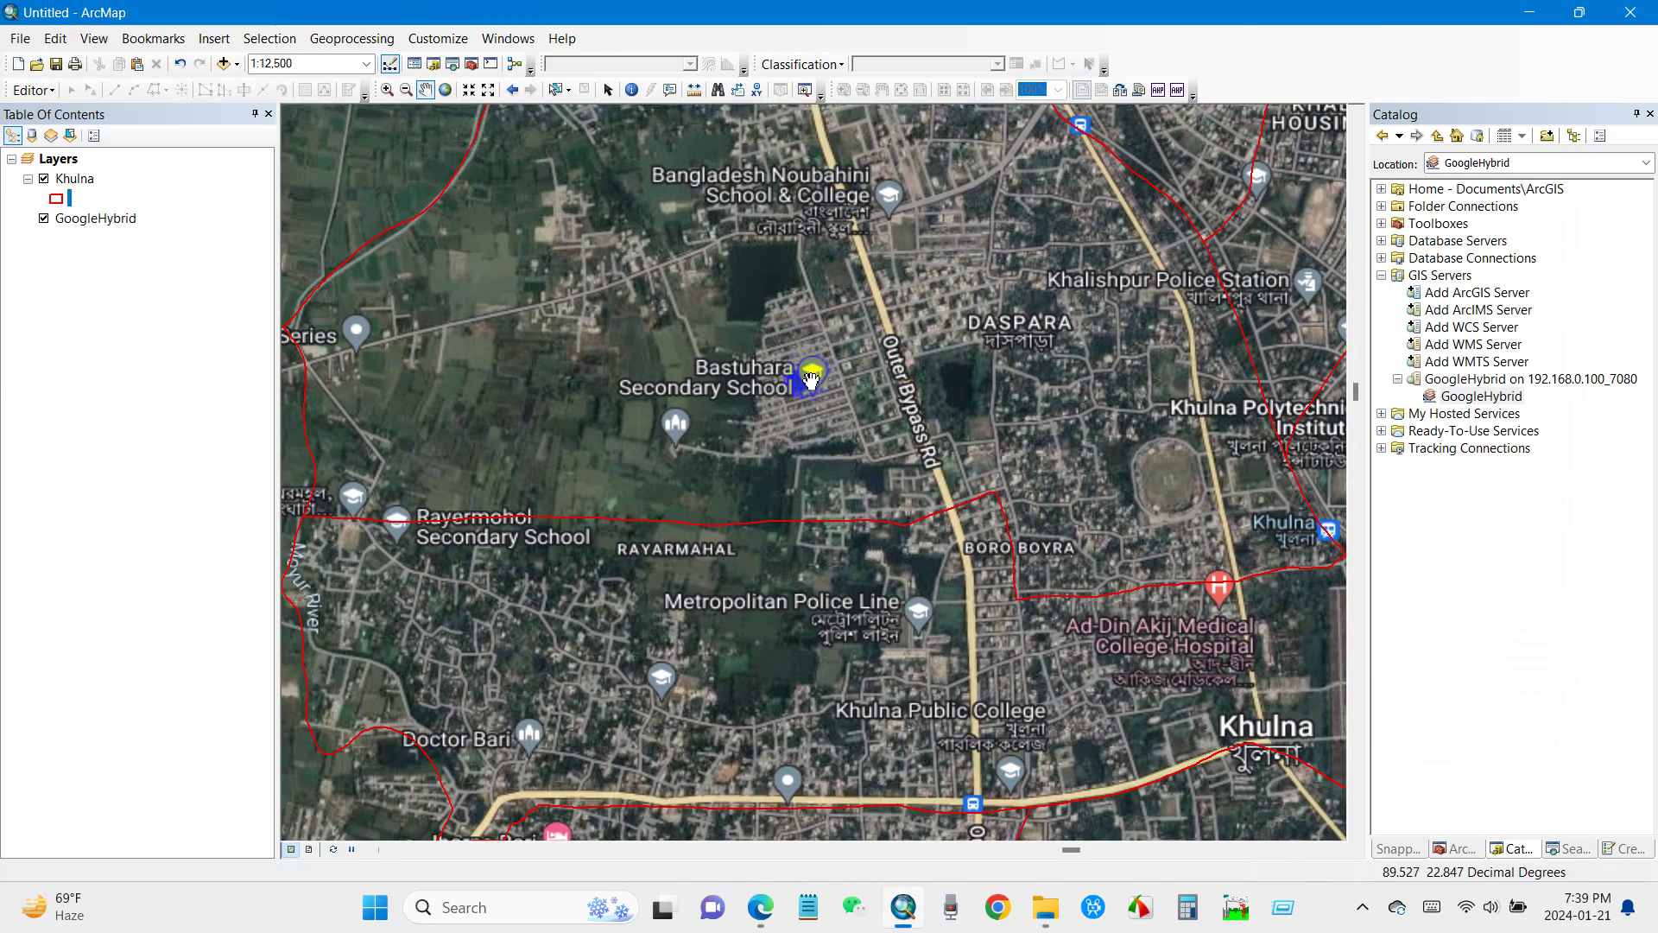
scroll(810, 379, down, 4)
drag(833, 437, 808, 611)
scroll(785, 567, up, 1)
drag(703, 385, 768, 621)
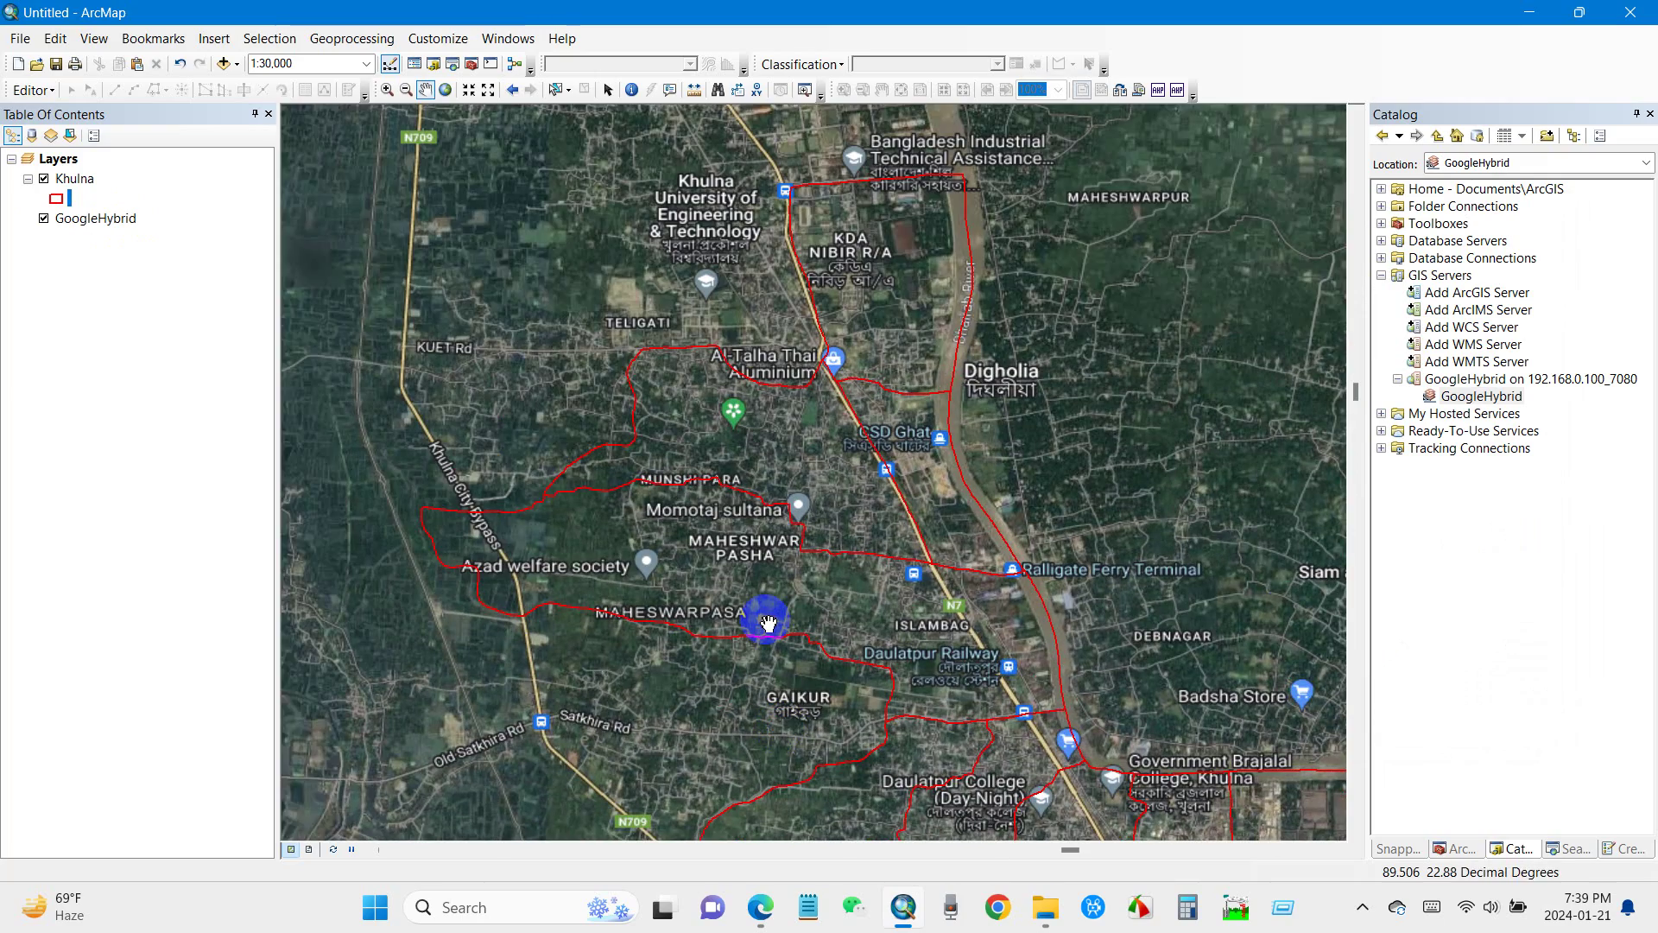
drag(732, 363, 561, 423)
scroll(677, 400, up, 4)
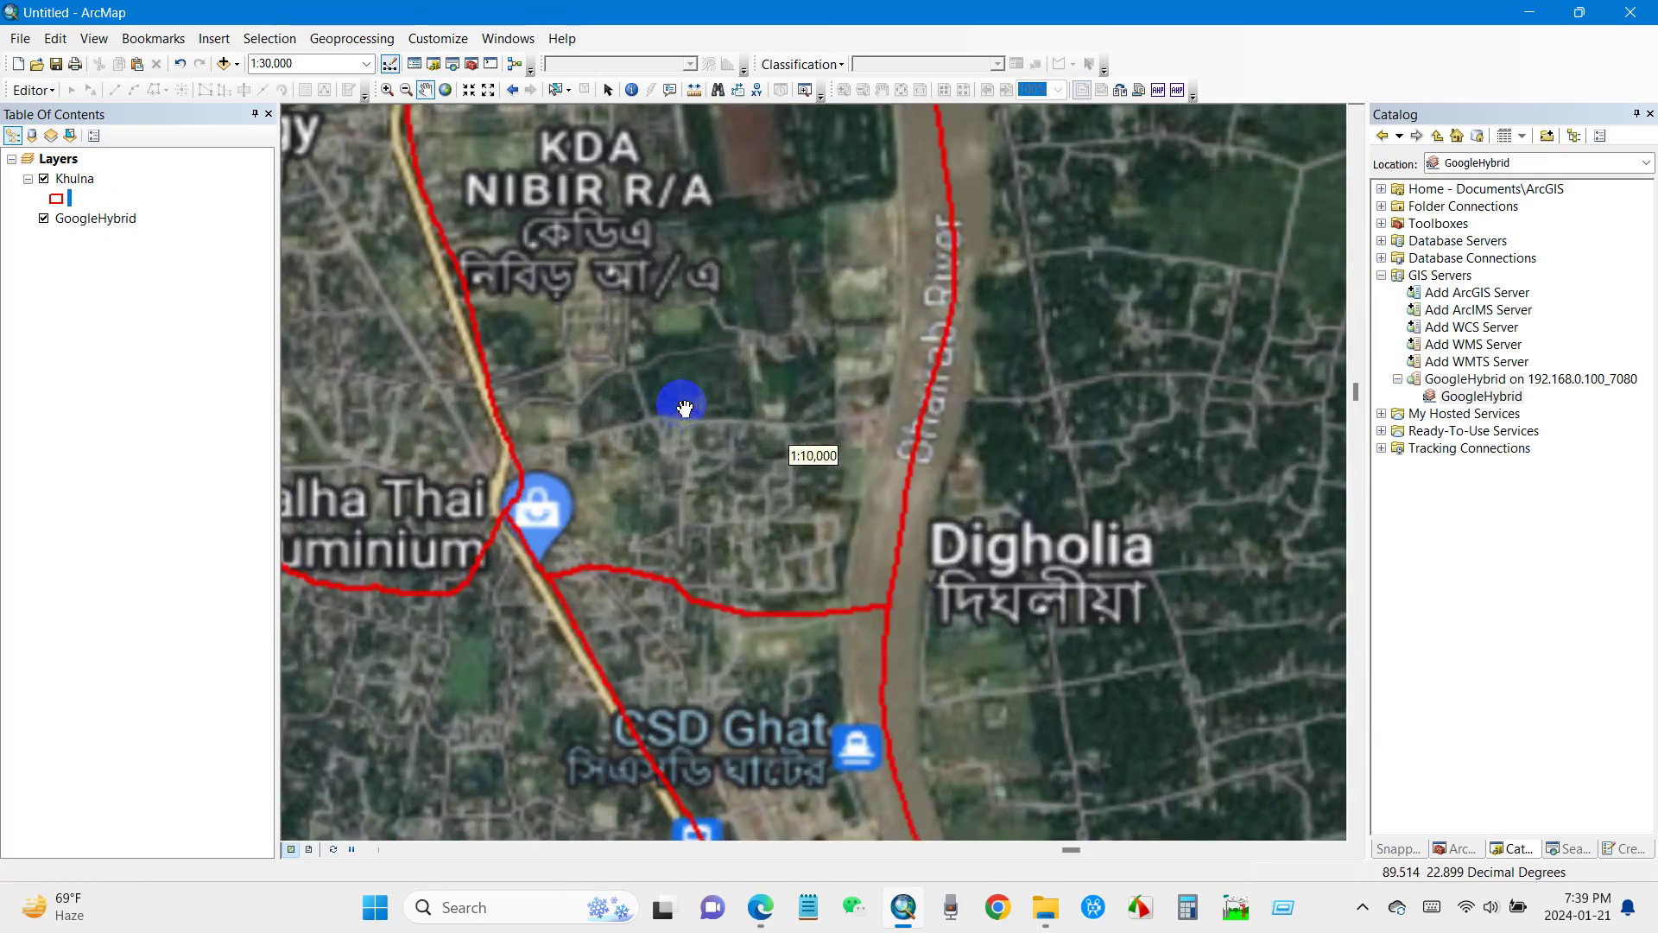
drag(559, 361, 647, 590)
scroll(781, 399, down, 4)
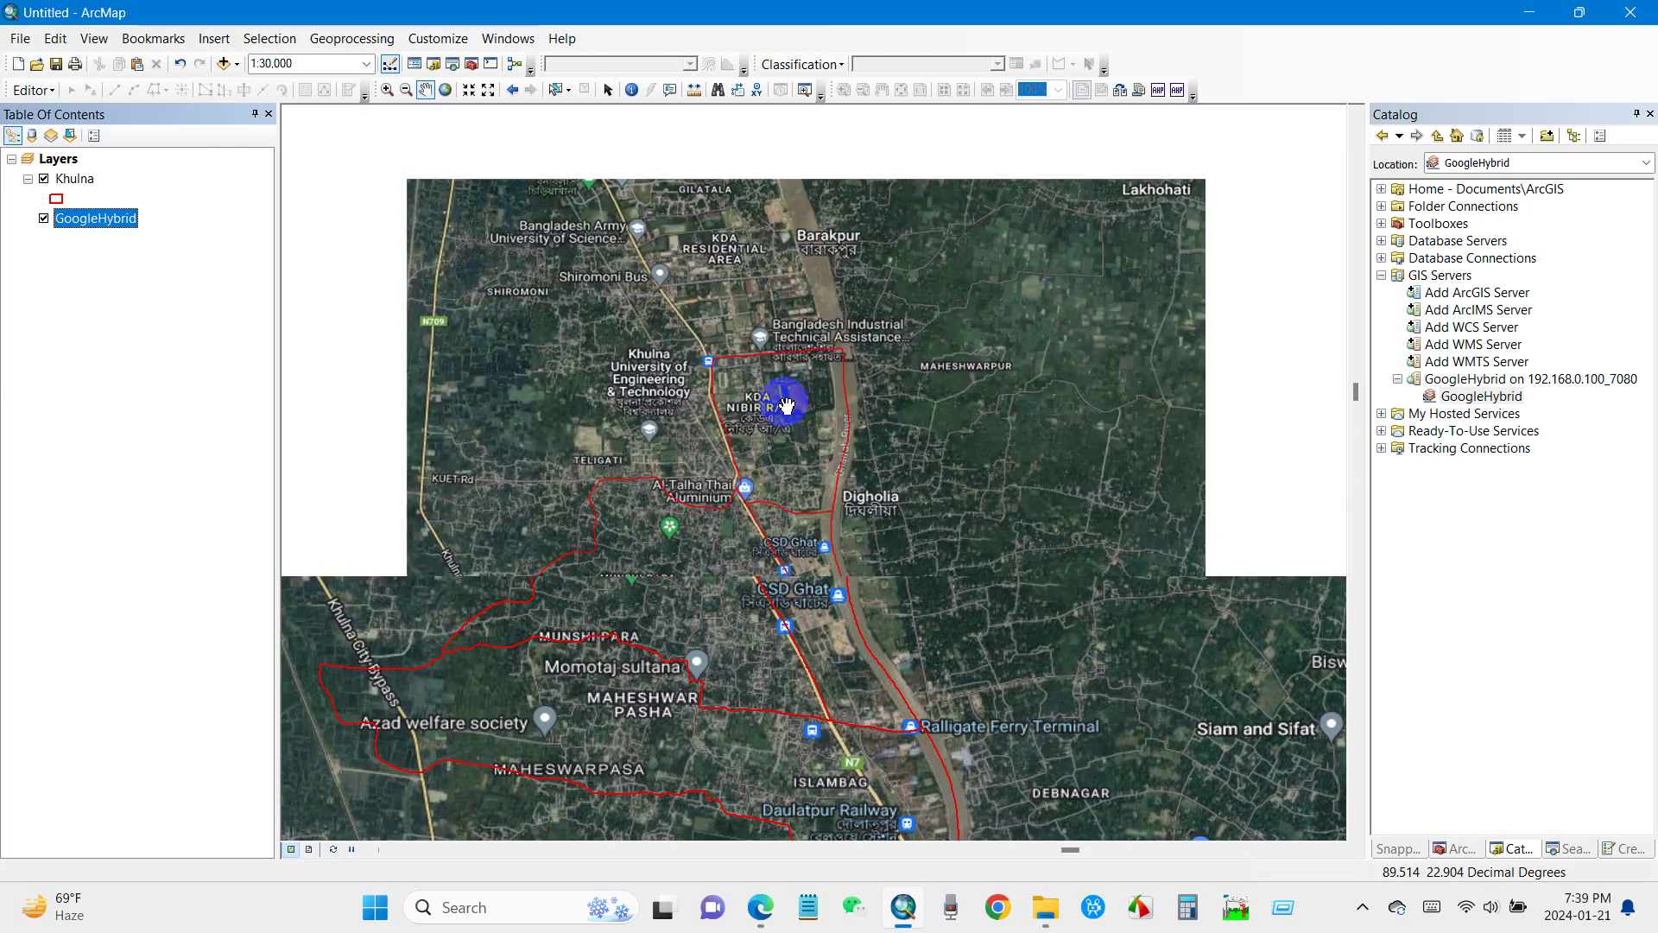
scroll(785, 404, down, 3)
drag(790, 760, 738, 286)
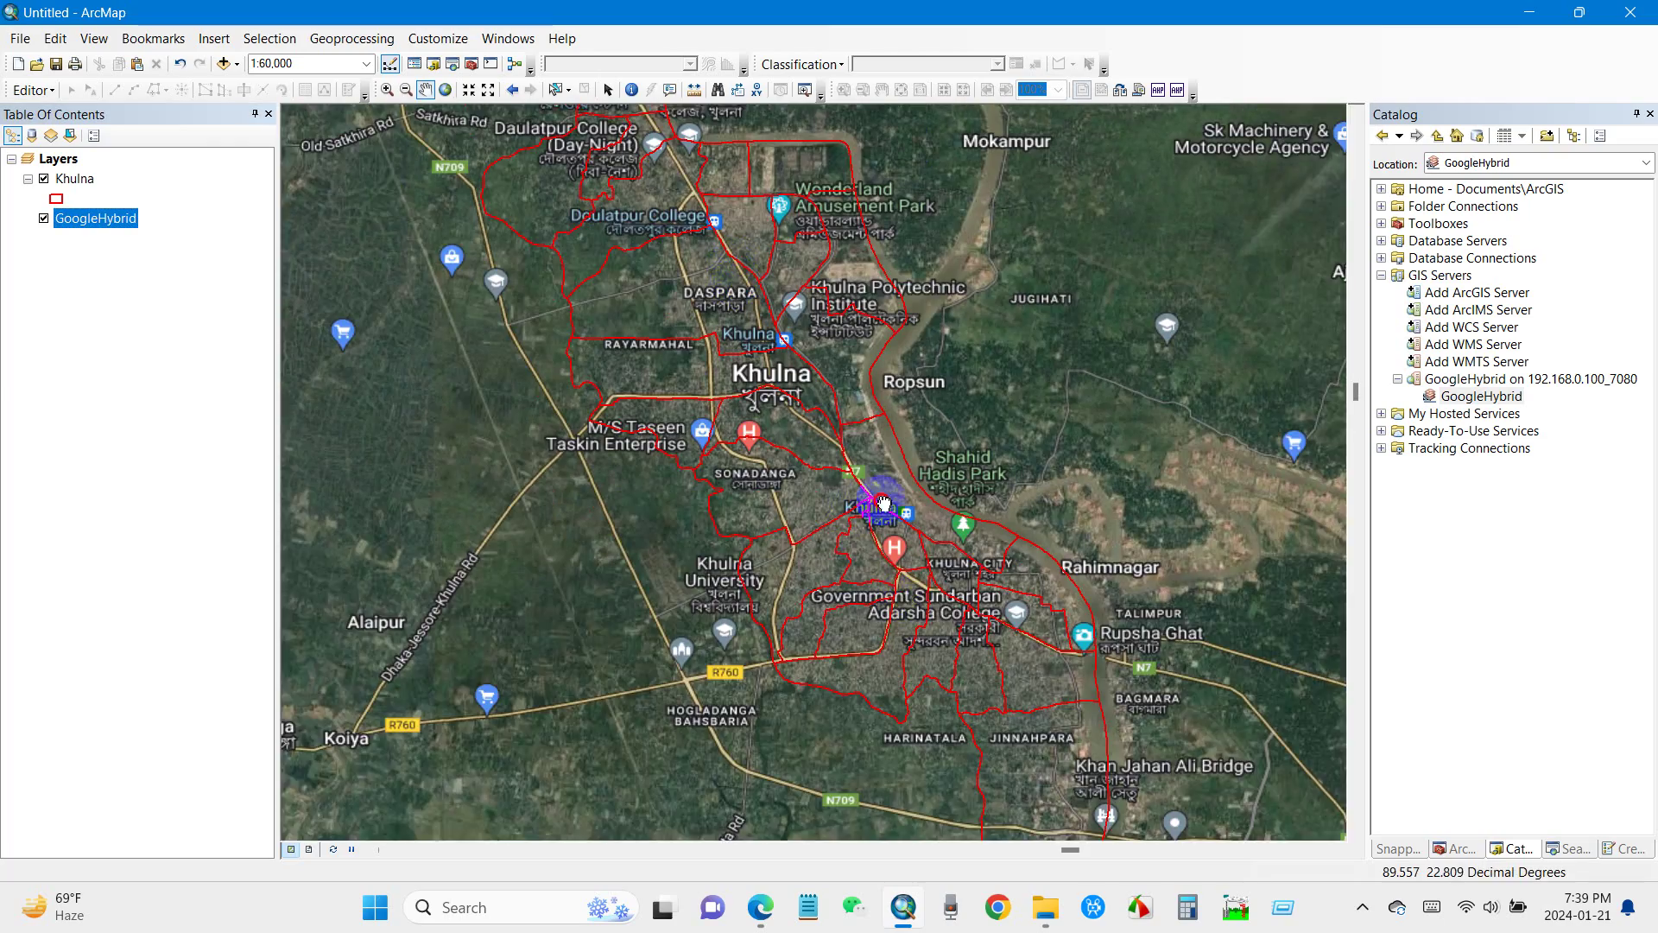
drag(883, 502, 857, 244)
drag(863, 500, 850, 701)
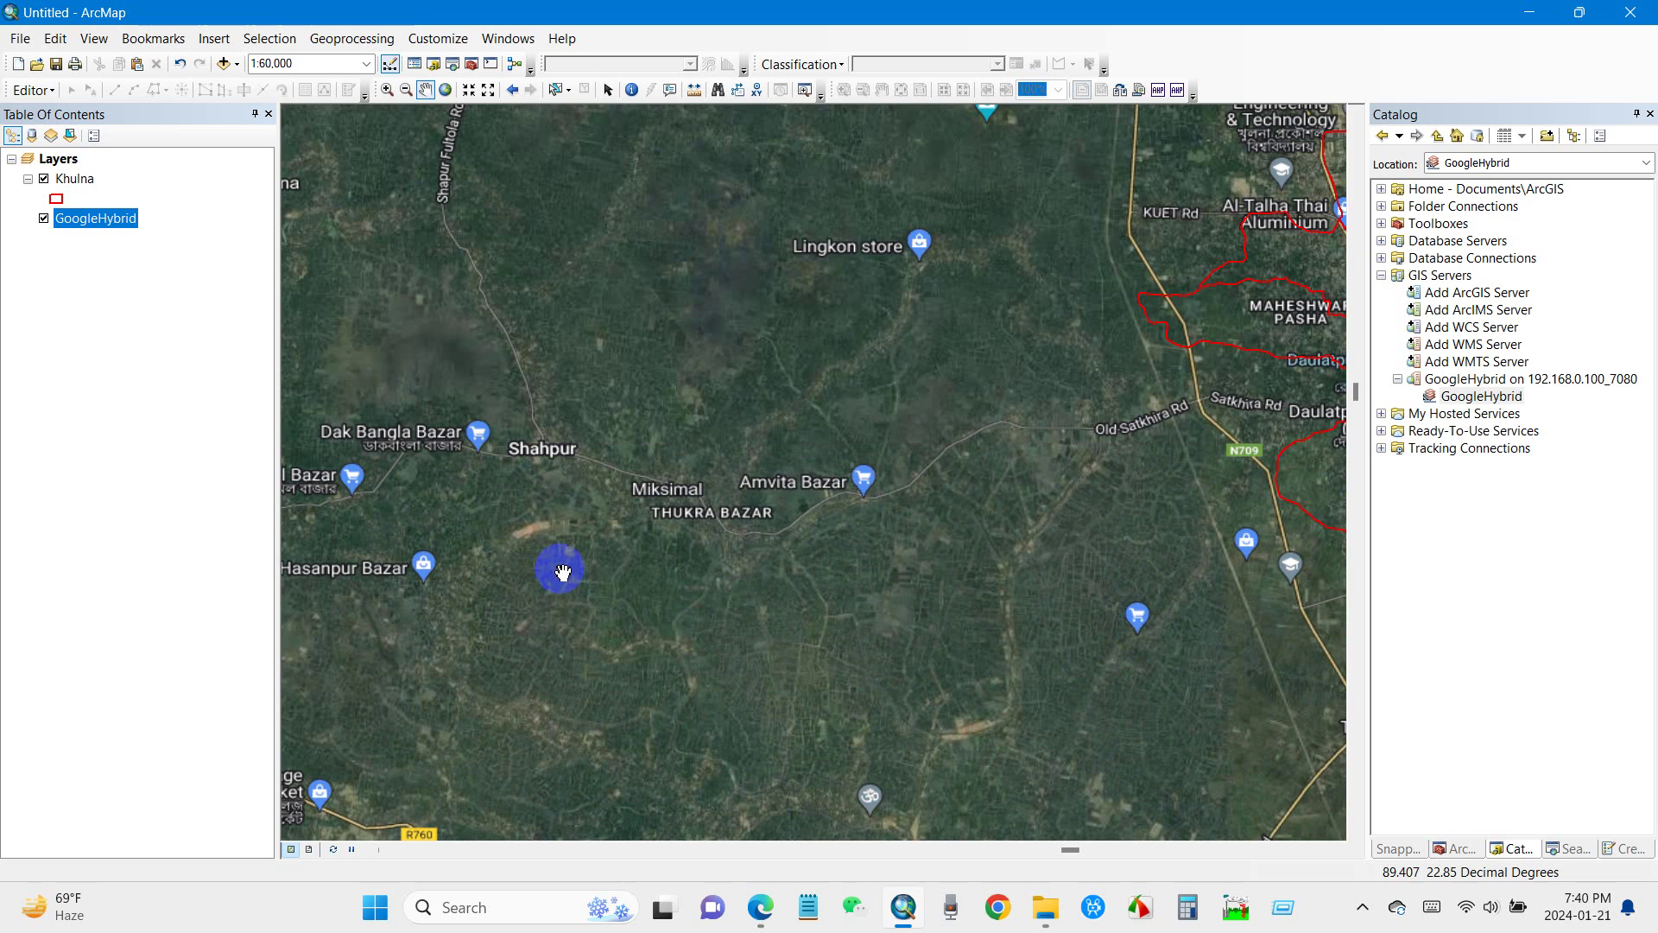